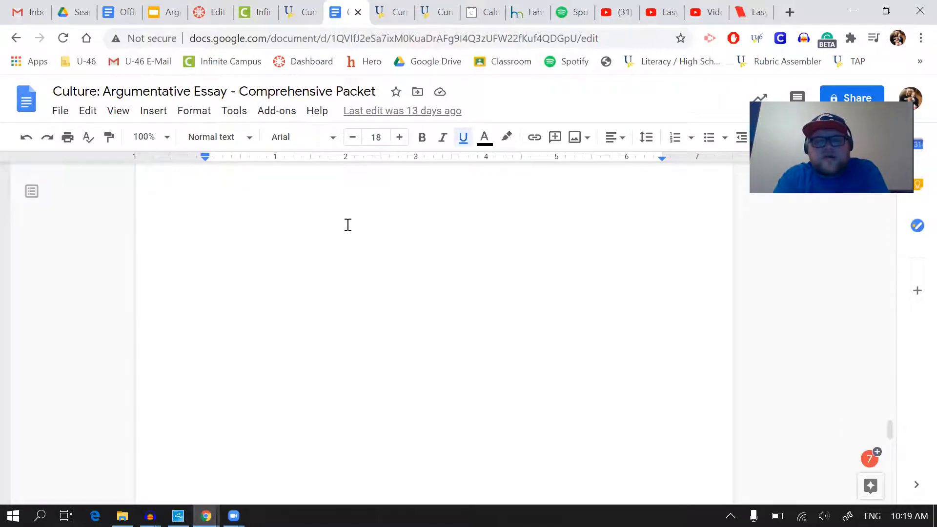
Look over the Rough Draft section of the Comprehensive Packet document
scroll(348, 224, "down", 5)
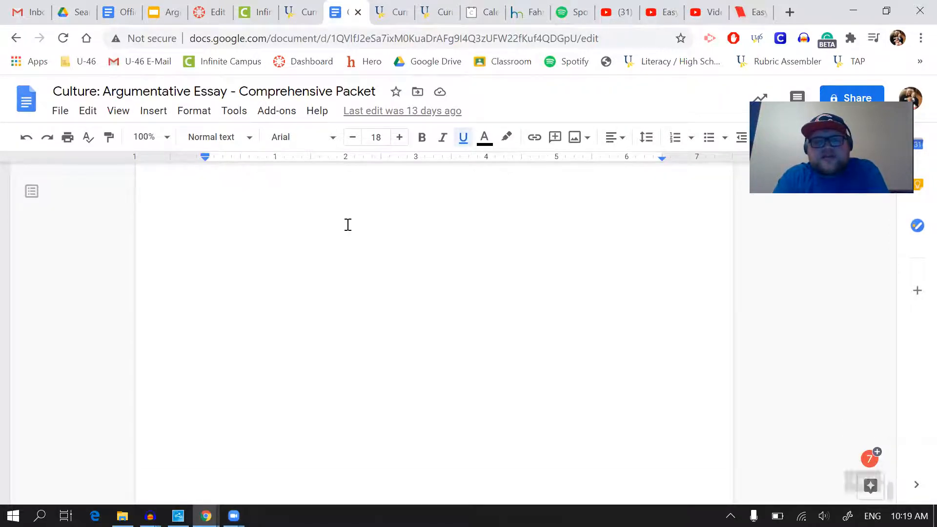
scroll(348, 224, "down", 10)
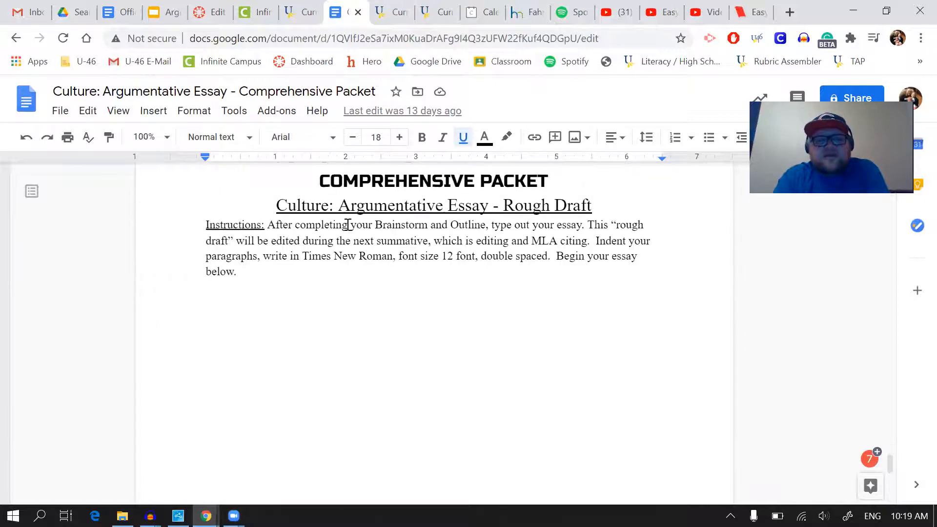
scroll(348, 224, "up", 4)
scroll(348, 225, "down", 6)
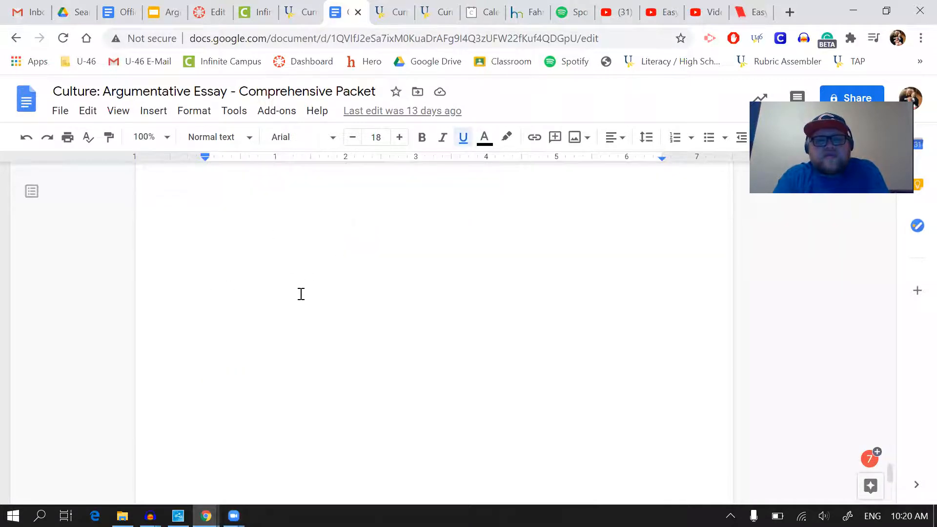
In the Official Culture: Argumentative Essay final draft document, enter placeholder text below the instructions and add blank lines down to the next page
left_click(117, 11)
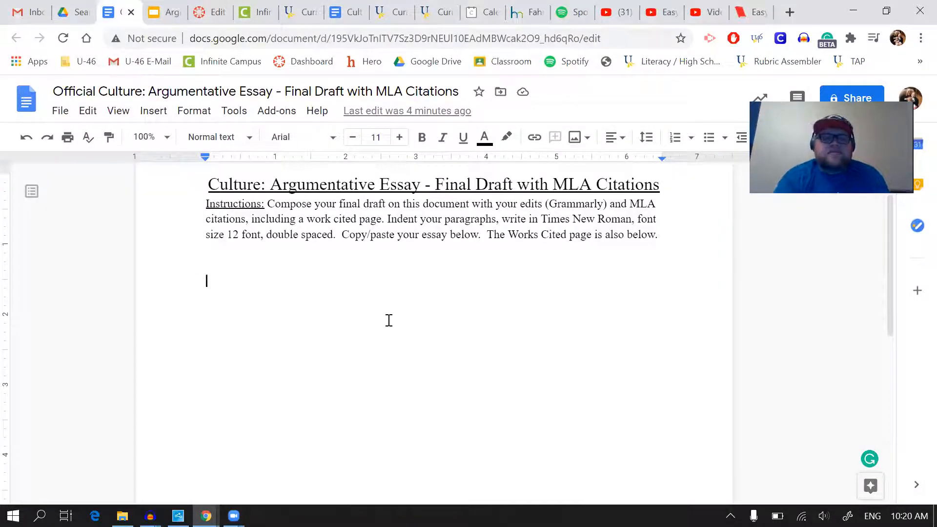
type("ogyulasdkfdasjlk;afsd;lkjdfsakjl;fsdakl;dfsakln;dfsa")
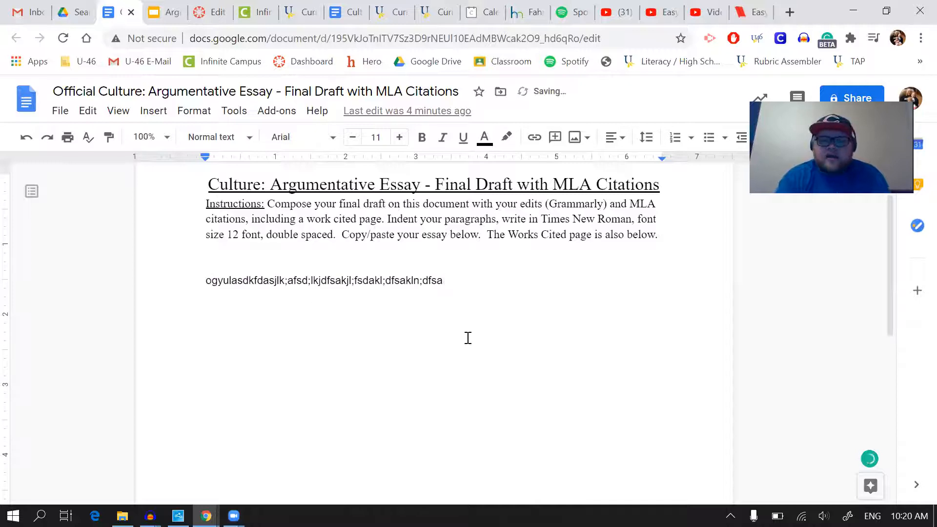
key("Return")
key("Return")
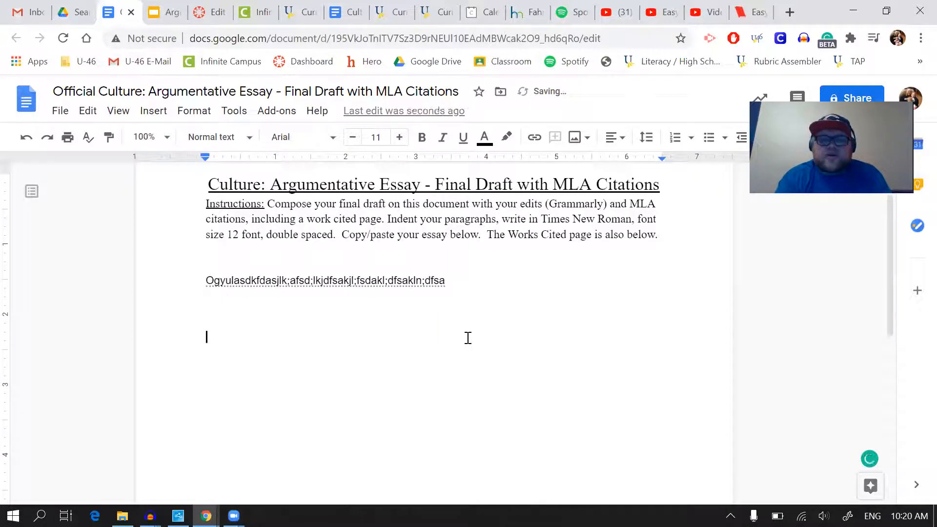
key("Return")
key("Return")
key("Return")
key("Return")
key("Return")
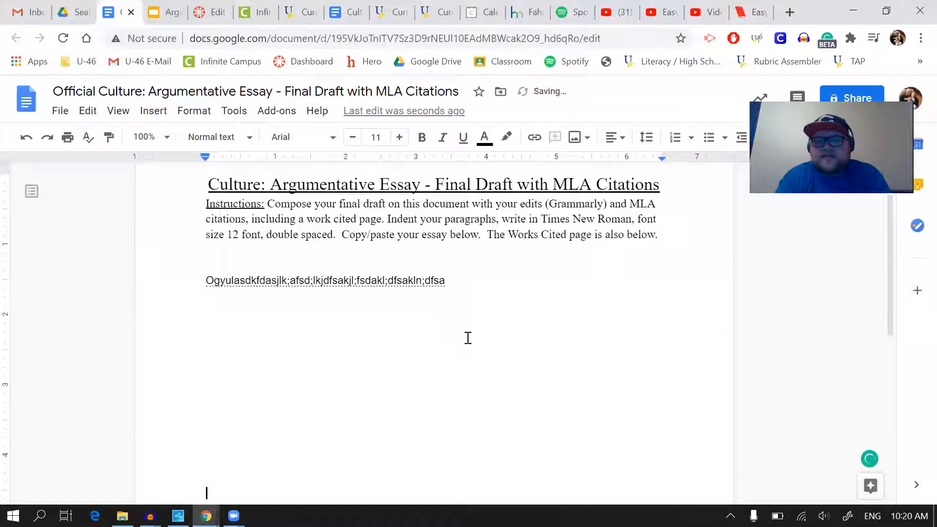
key("Return")
key("Return")
key("Return")
key("Return")
key("Return")
key("Return")
key("Return")
key("Return")
key("Return")
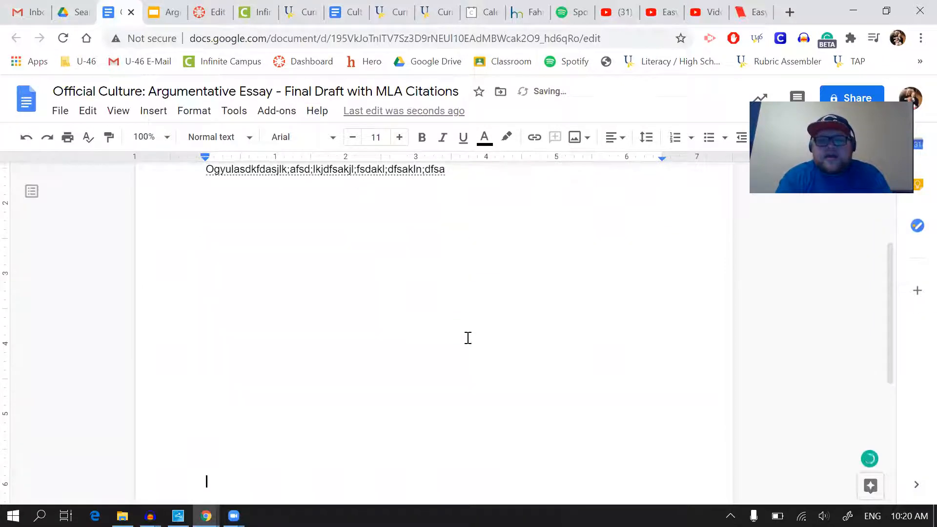
key("Return")
key("Return")
key("Return")
key("Return")
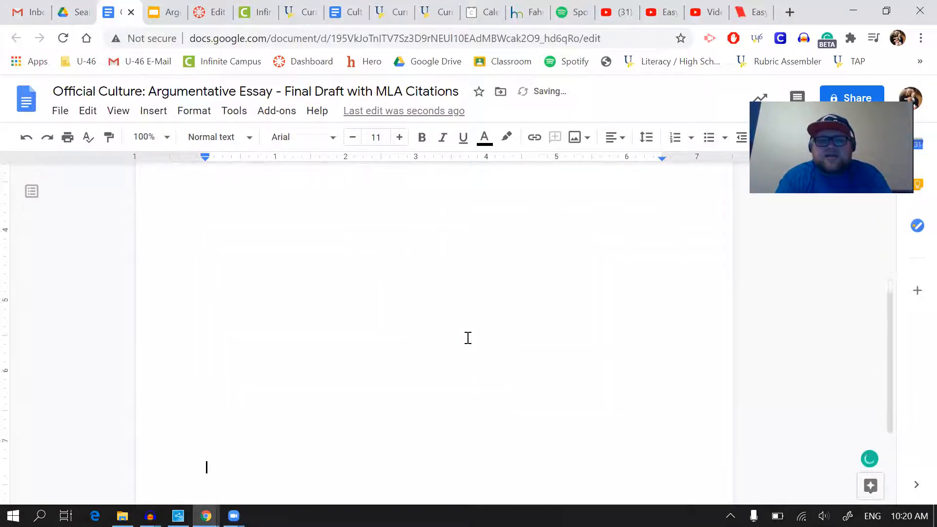
key("Return")
key("Return")
key("Return")
key("Return")
key("Return")
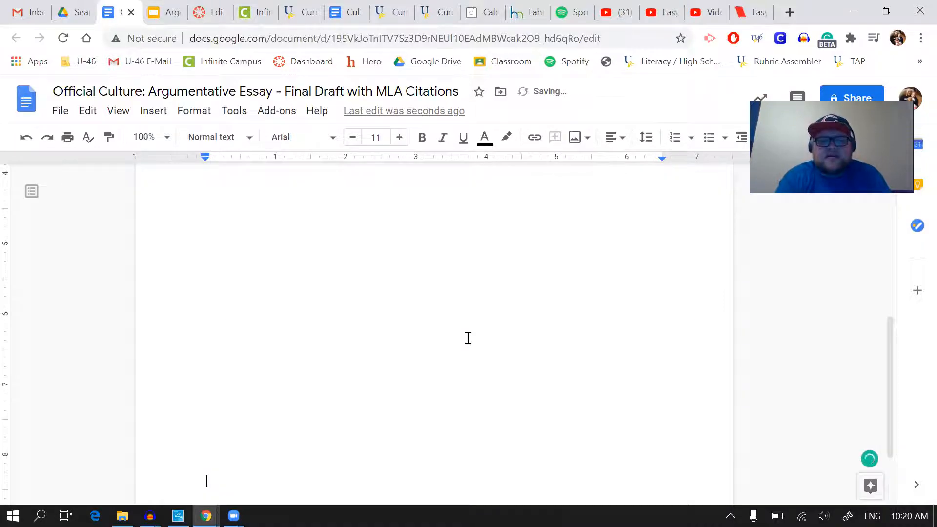
key("Return")
key("Return")
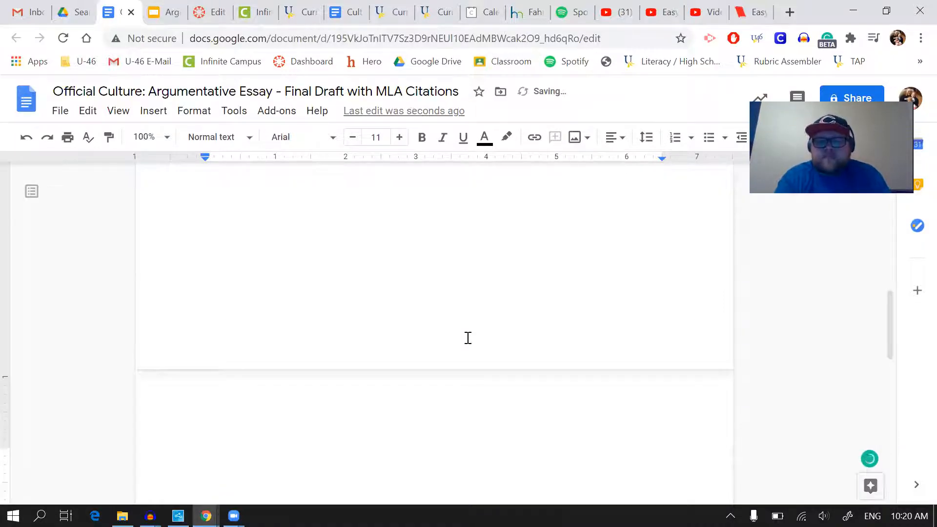
Add the centered heading "Works Cited:" on the new page and place the cursor on the line beneath it
type("Works Cited")
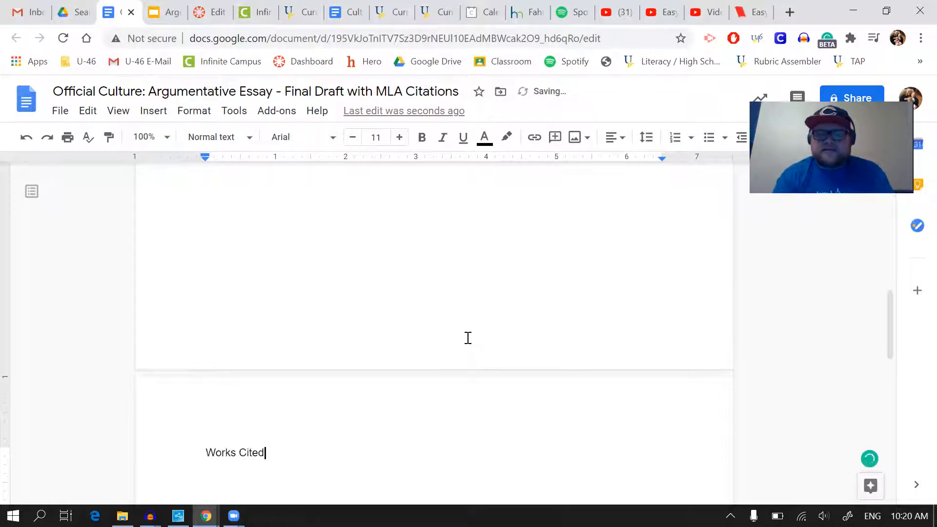
type(":")
key("Return")
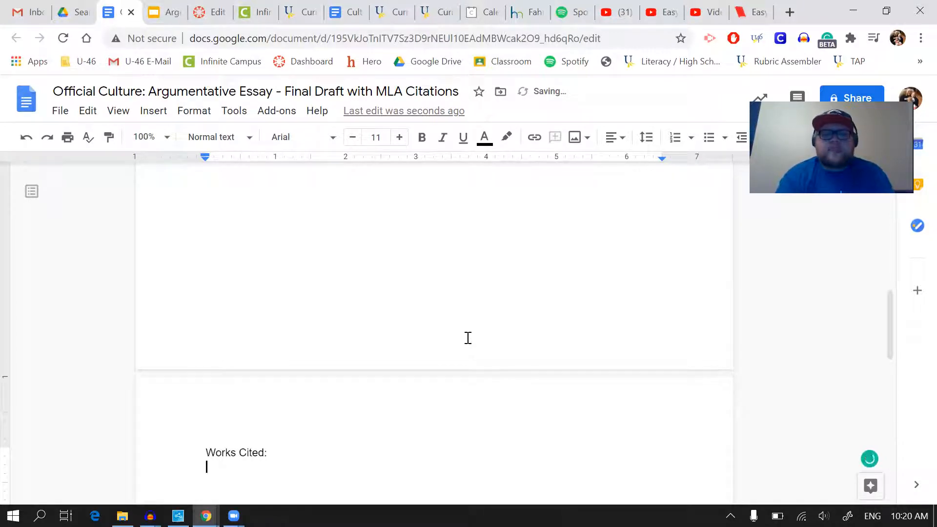
scroll(468, 338, "down", 4)
left_click(289, 259)
left_click(619, 137)
left_click(578, 165)
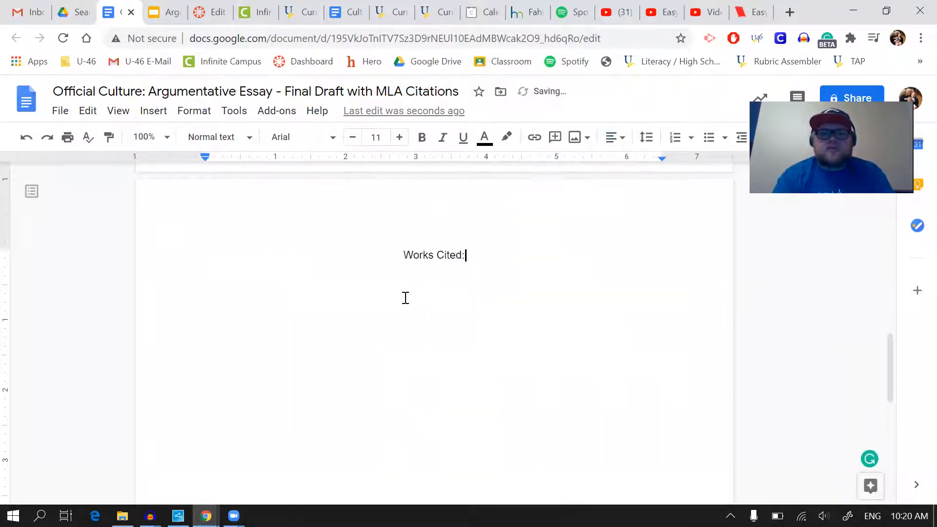
left_click(396, 299)
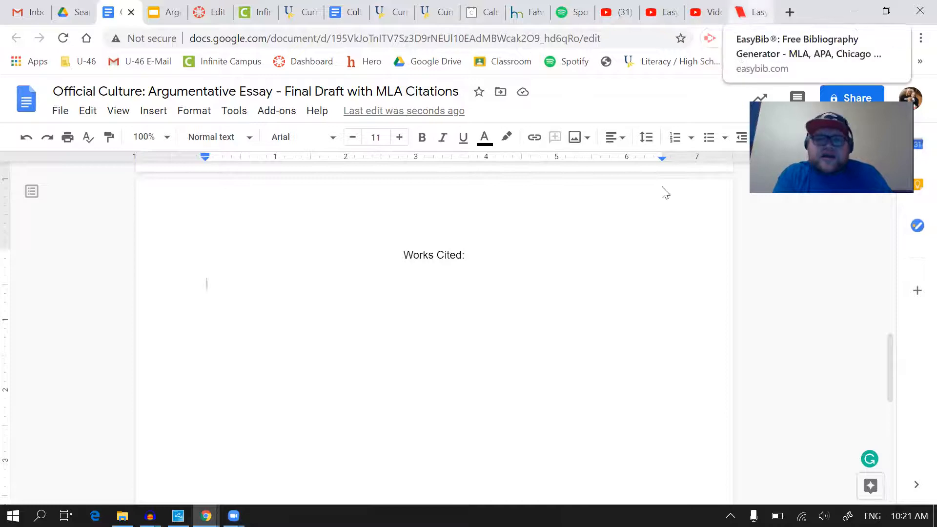
Switch to the EasyBib site, placed beside the essay document, and start creating citations by signing up with the school Google account
left_click_drag(740, 17, 163, 19)
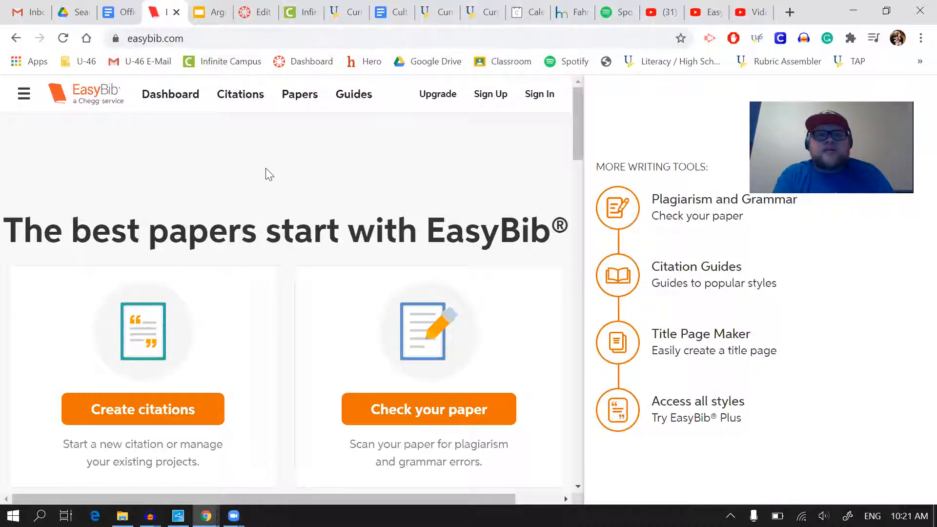
scroll(294, 205, "down", 1)
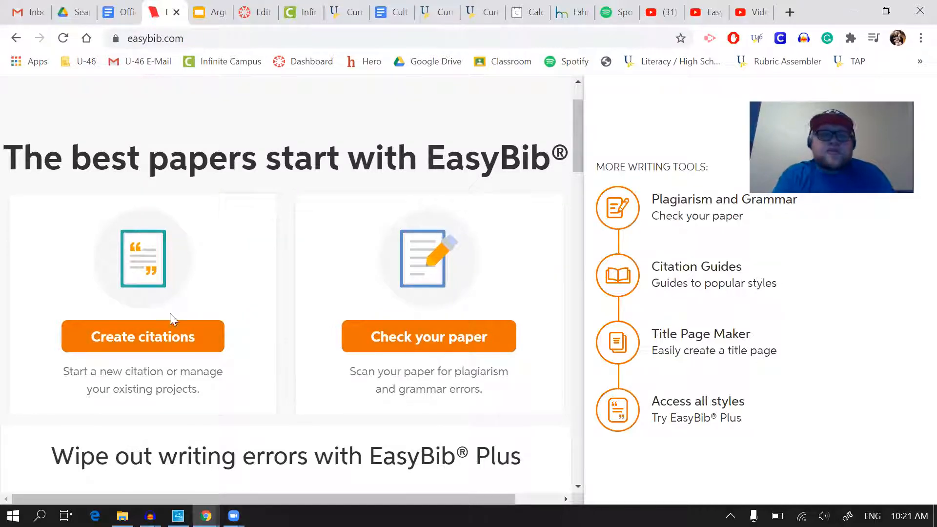
left_click(132, 344)
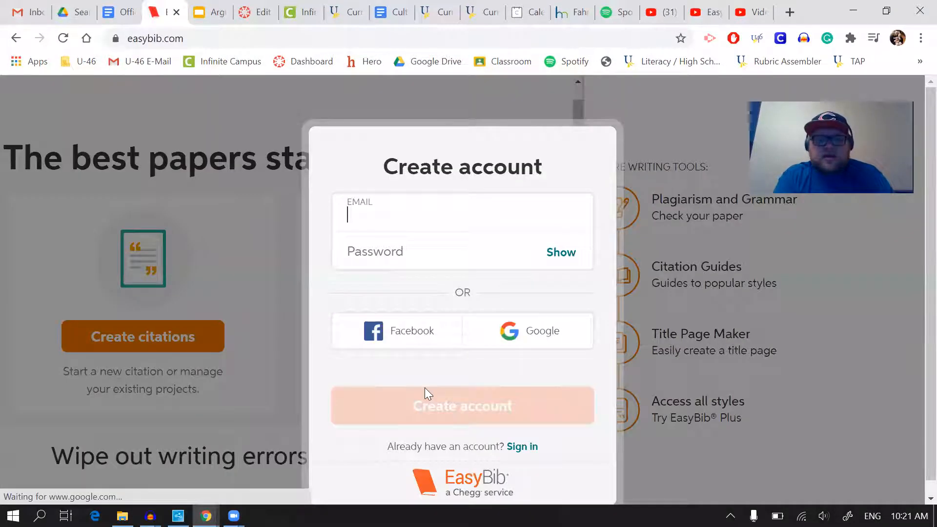
left_click(531, 316)
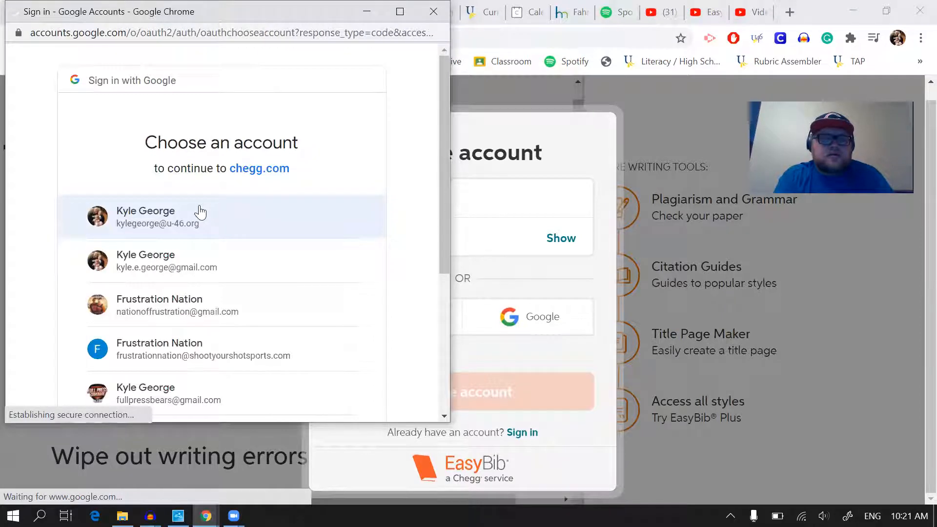
left_click(200, 211)
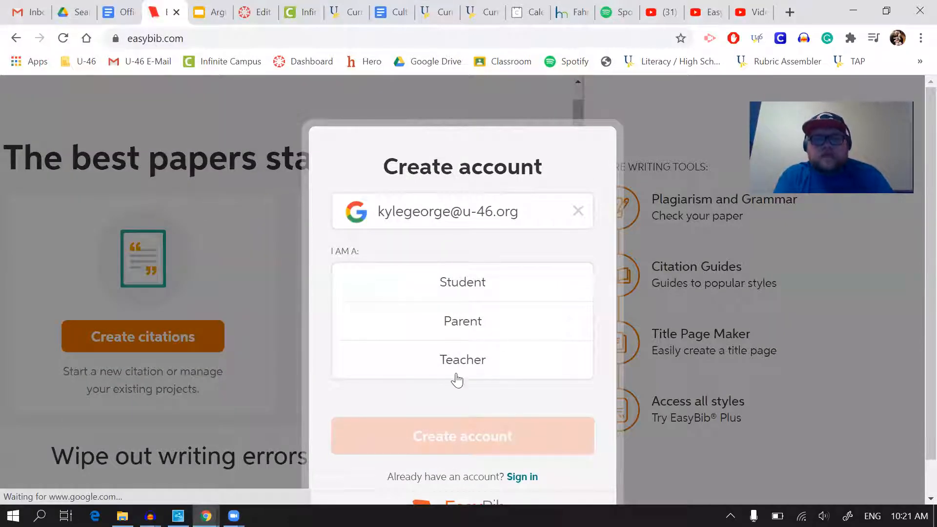
Set the new EasyBib account's role to Teacher at High School level and create the account
left_click(456, 379)
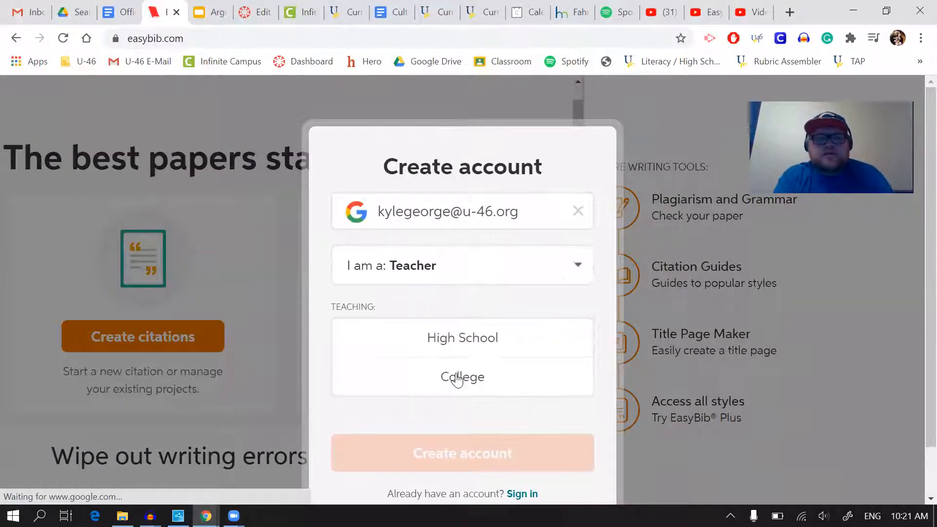
left_click(492, 345)
left_click(498, 403)
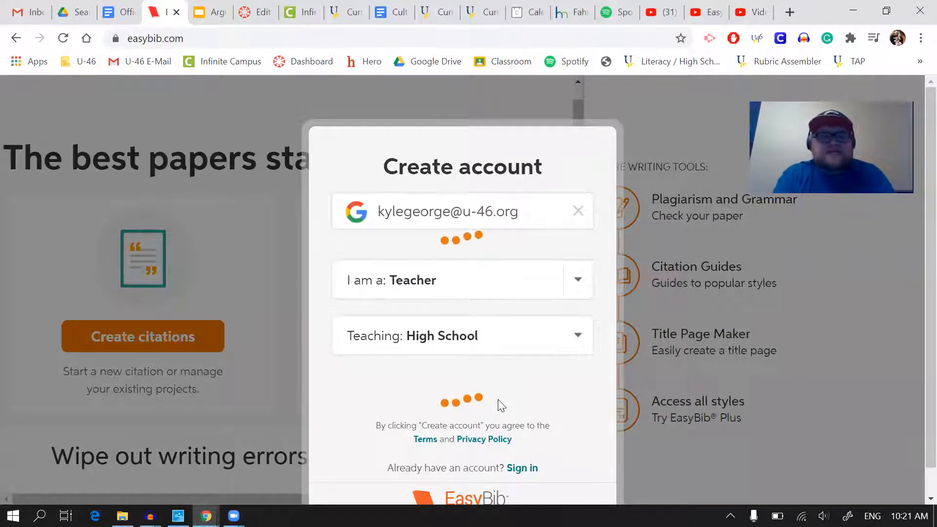
scroll(216, 377, "down", 5)
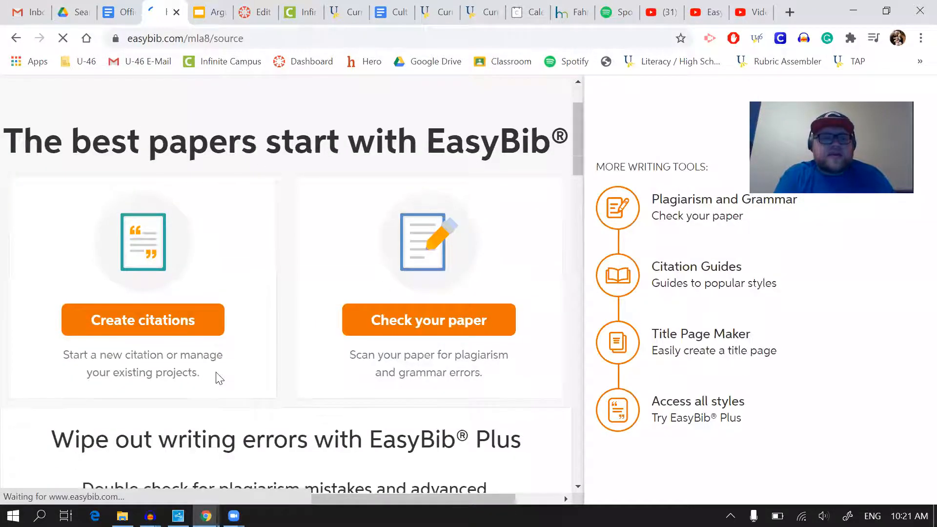
scroll(215, 376, "up", 4)
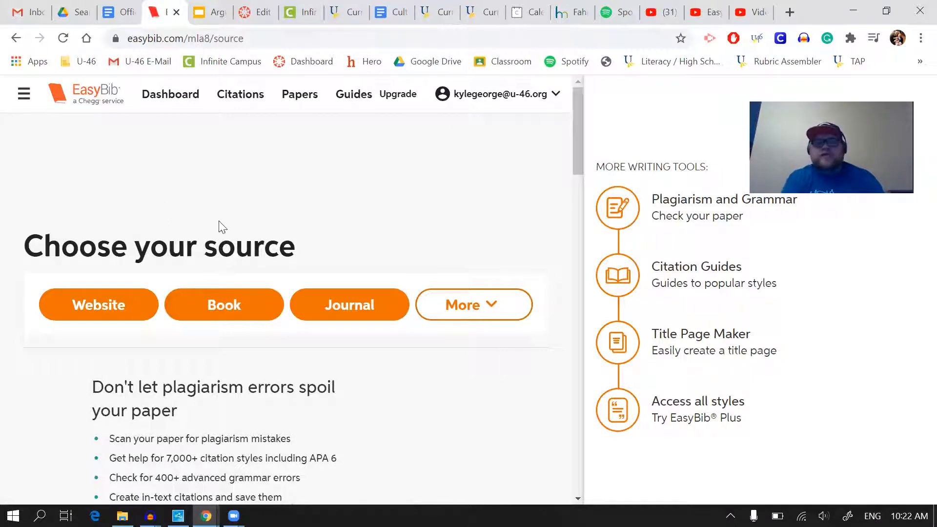
left_click(236, 308)
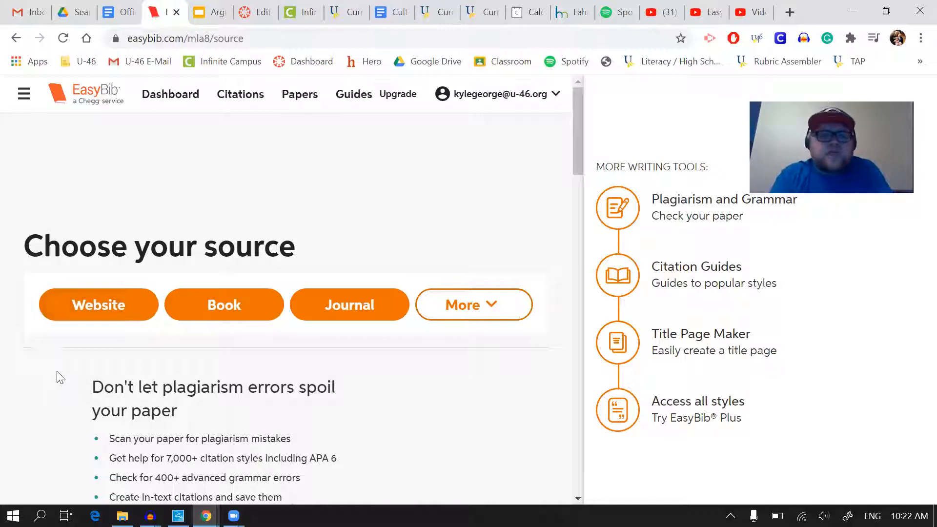
left_click(96, 311)
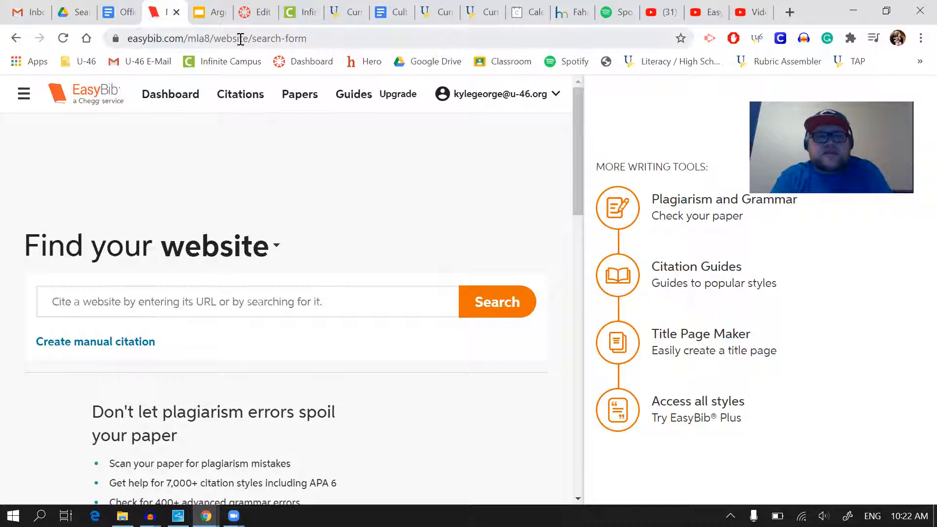
left_click(15, 38)
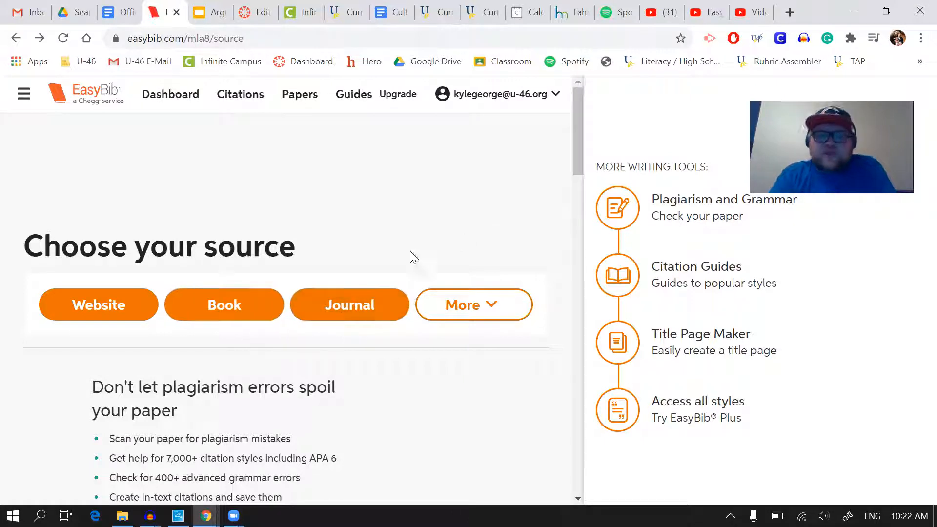
Choose a book as the citation source, search for "Fahrenheit 451", and browse the matching editions
left_click(244, 295)
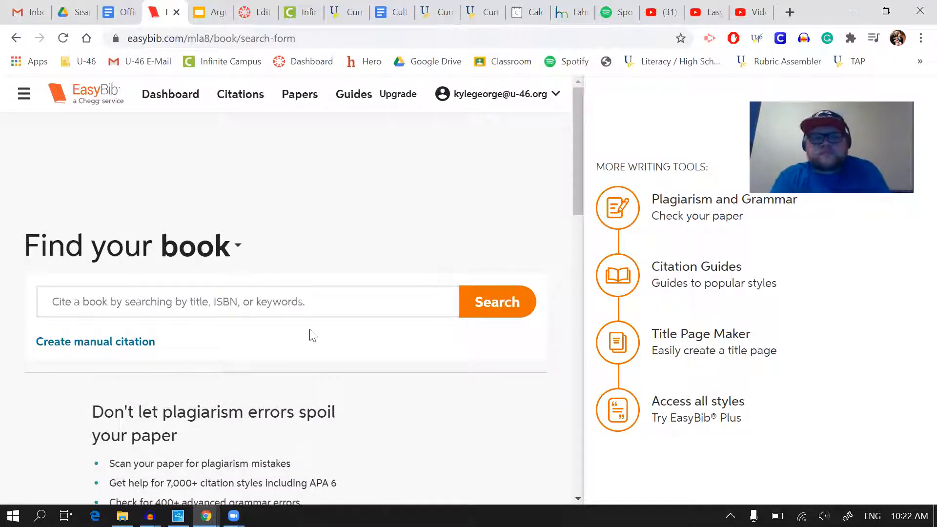
left_click(343, 308)
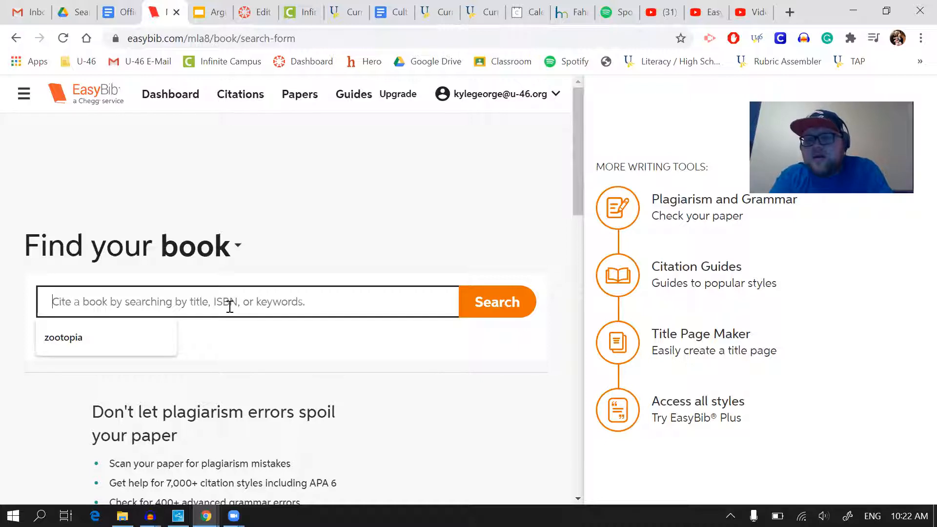
left_click(290, 255)
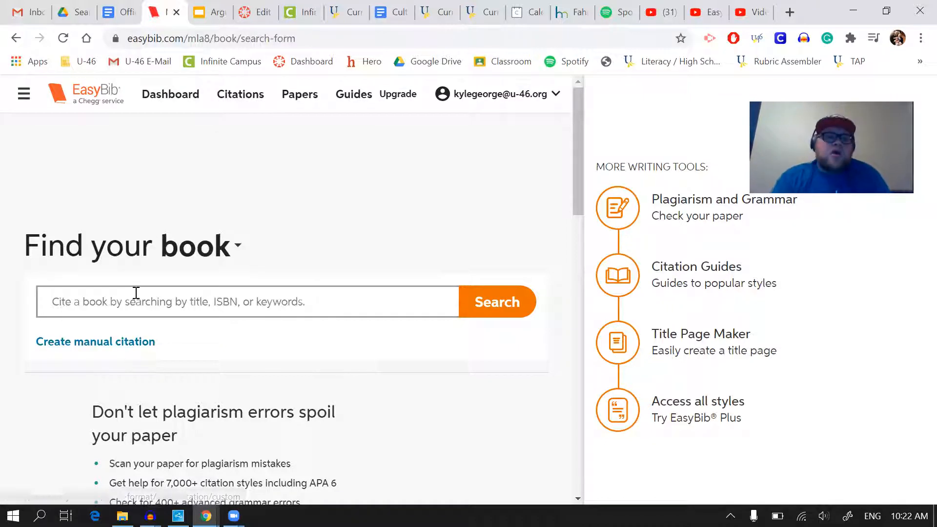
left_click(177, 285)
type("F")
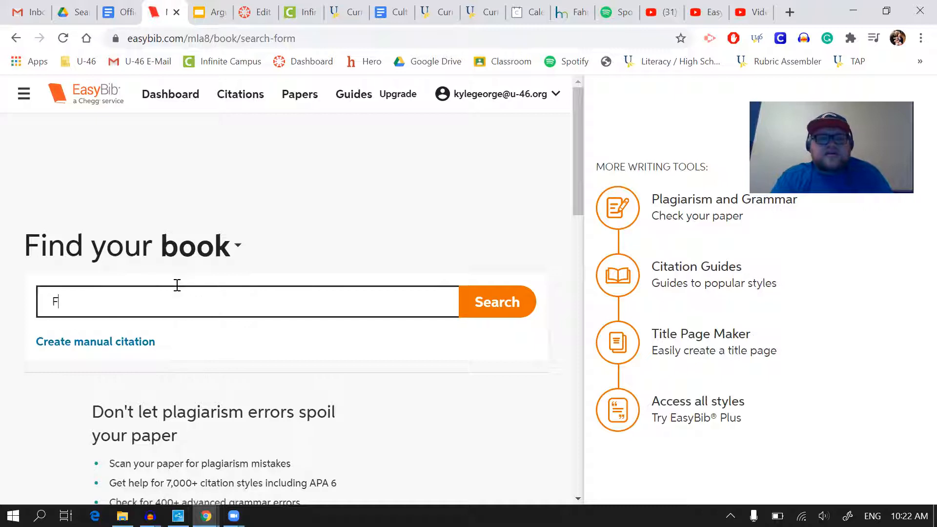
type("ahrenheit ")
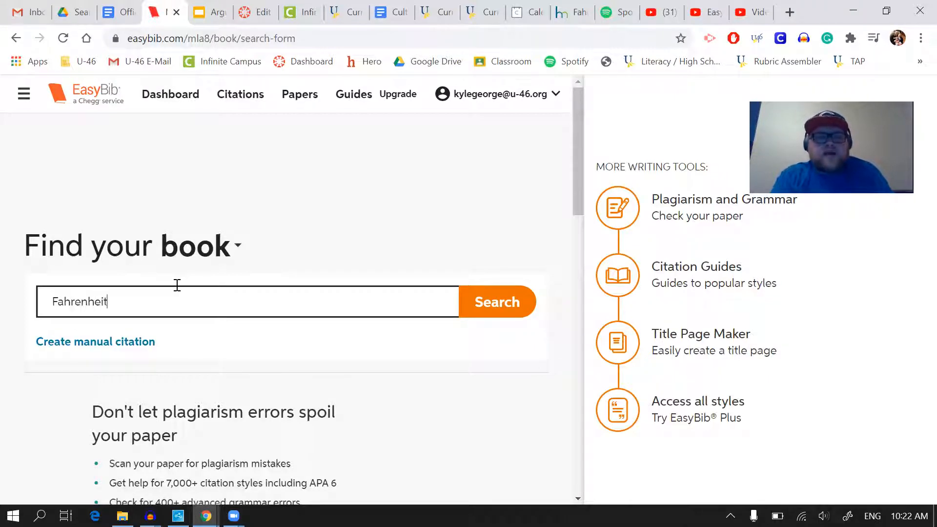
type("451")
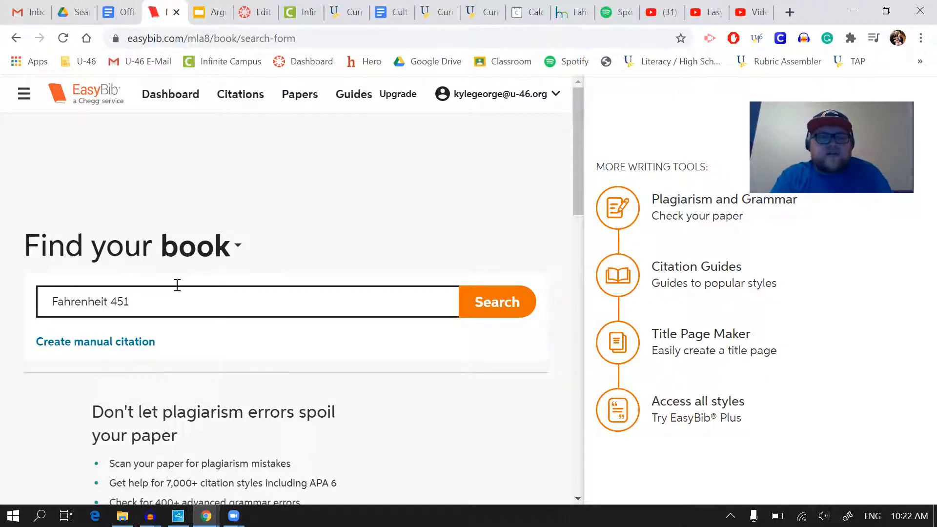
left_click(494, 316)
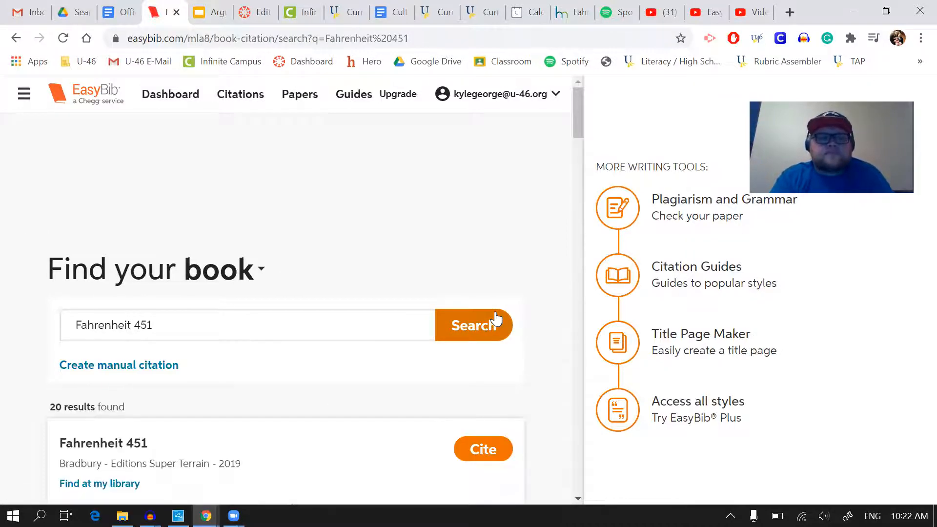
scroll(494, 317, "down", 6)
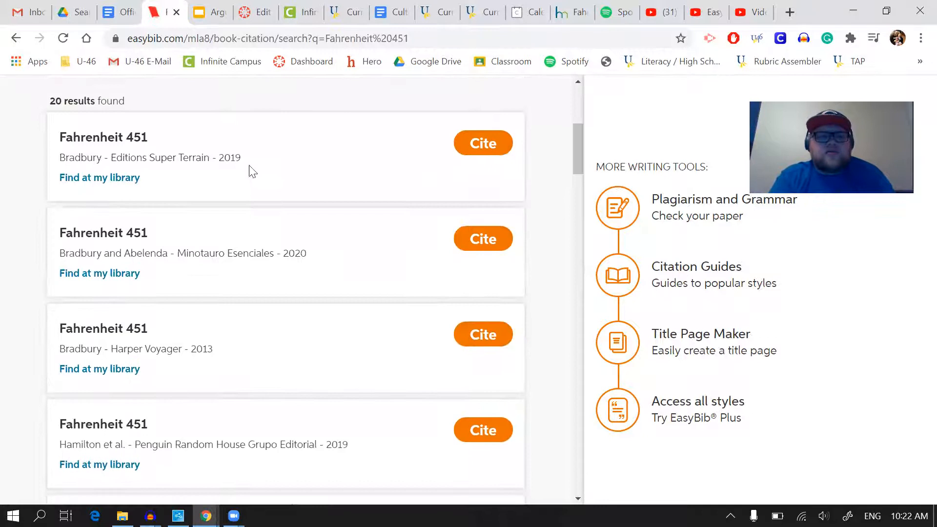
Cite the 2019 Editions Super Terrain edition of Fahrenheit 451 from the search results and accept the book information found for it
scroll(231, 331, "down", 6)
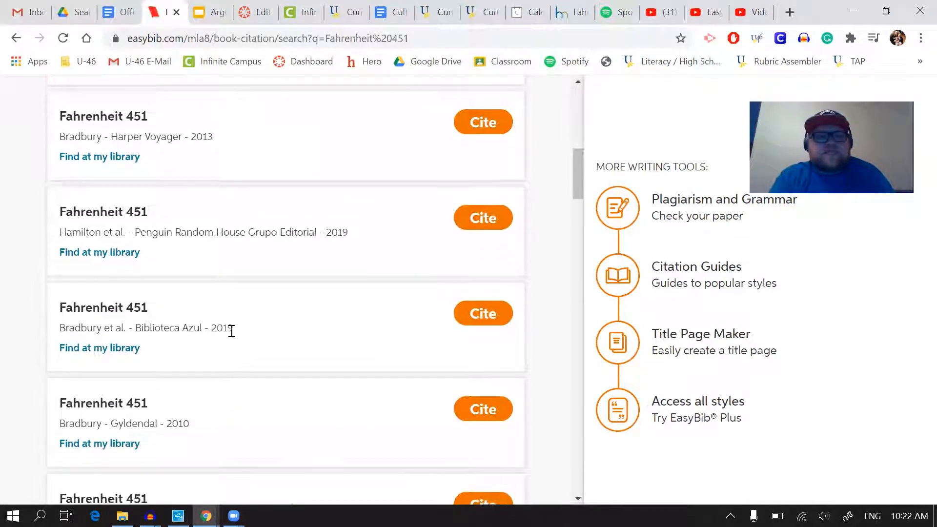
scroll(232, 331, "down", 3)
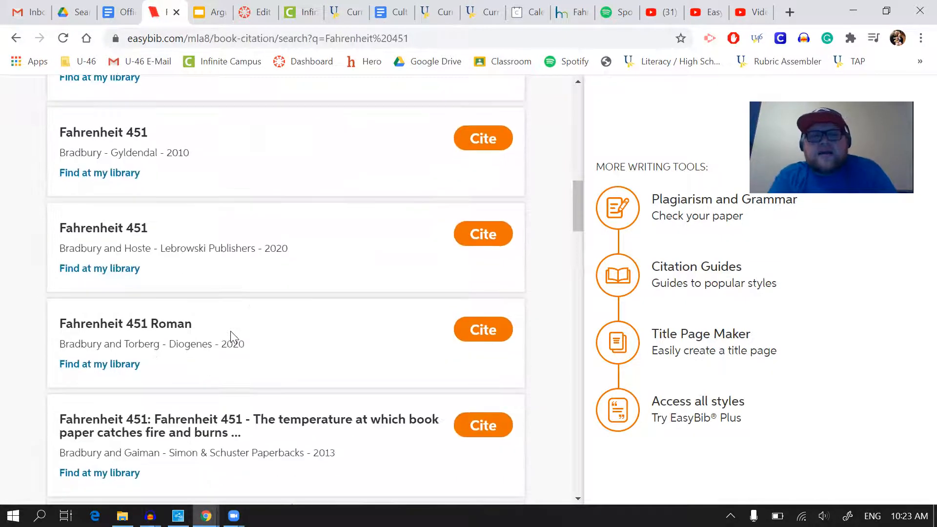
scroll(230, 331, "down", 2)
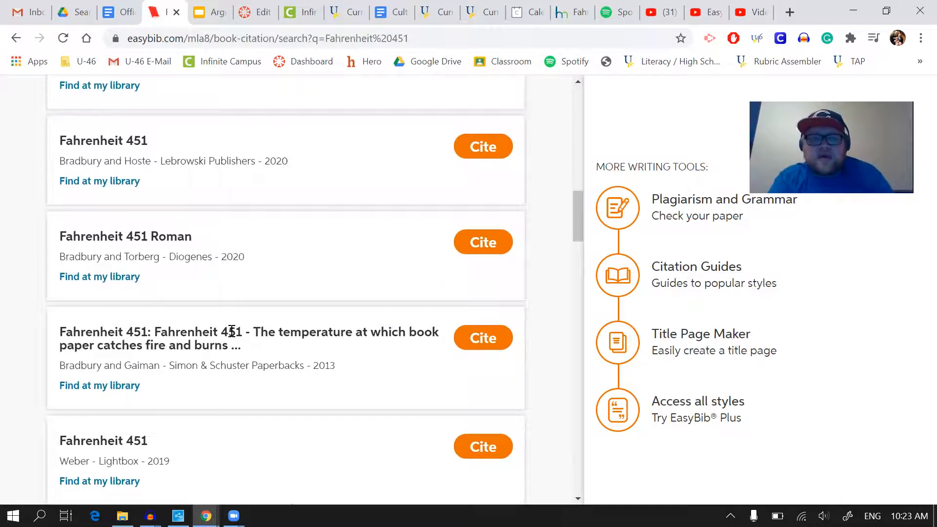
scroll(231, 332, "up", 11)
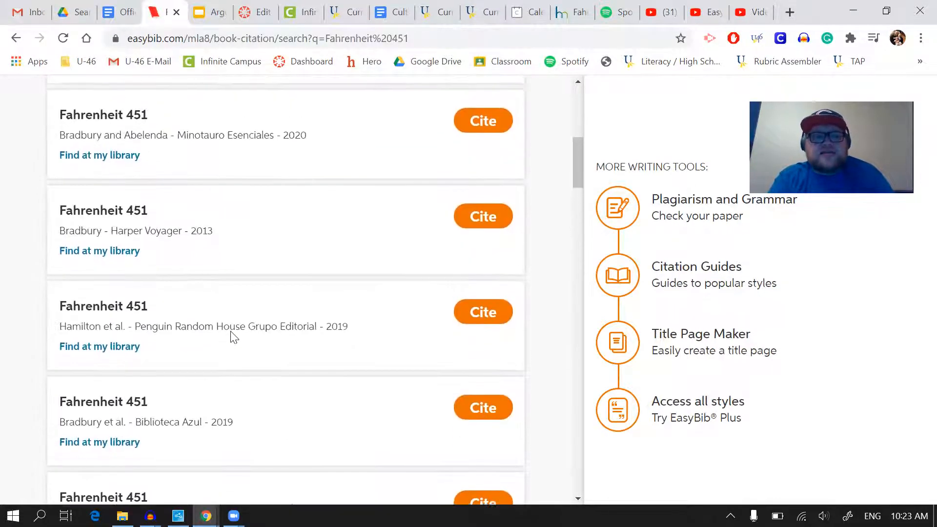
scroll(231, 334, "up", 5)
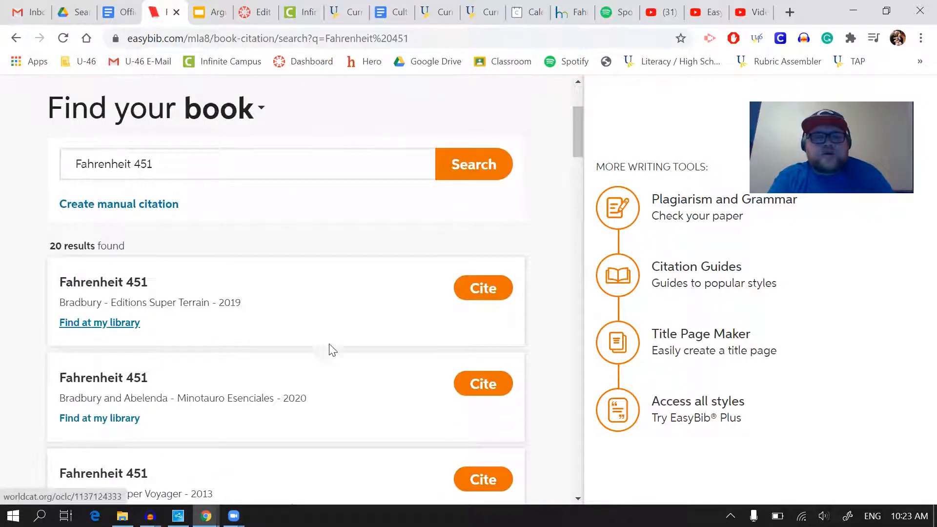
left_click(480, 294)
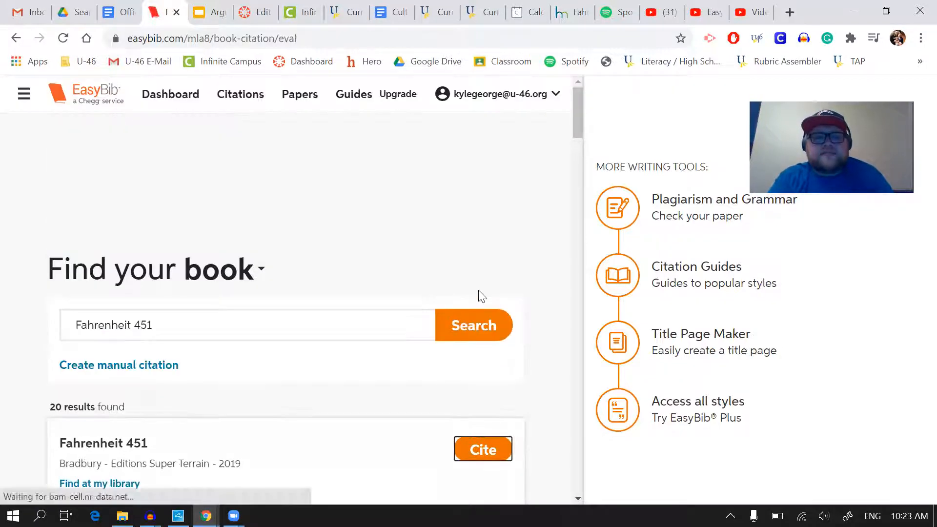
scroll(480, 295, "down", 3)
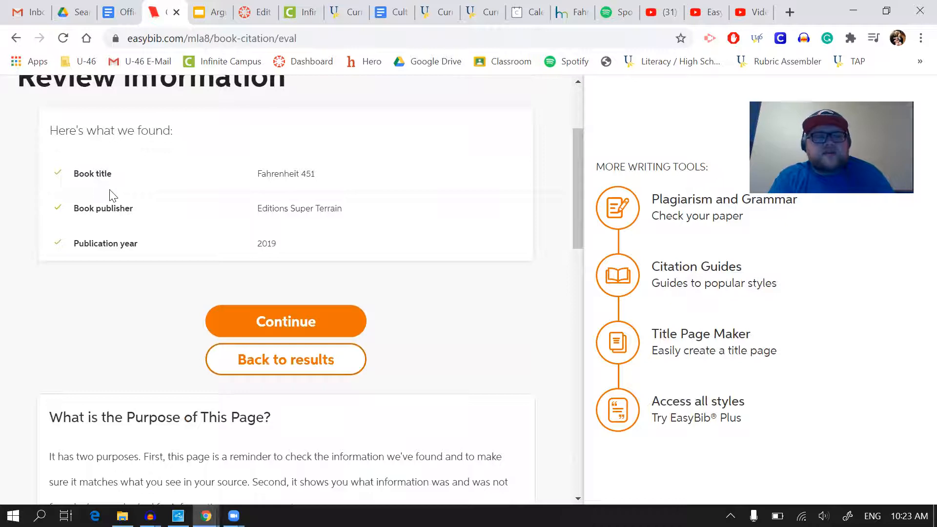
scroll(235, 297, "down", 2)
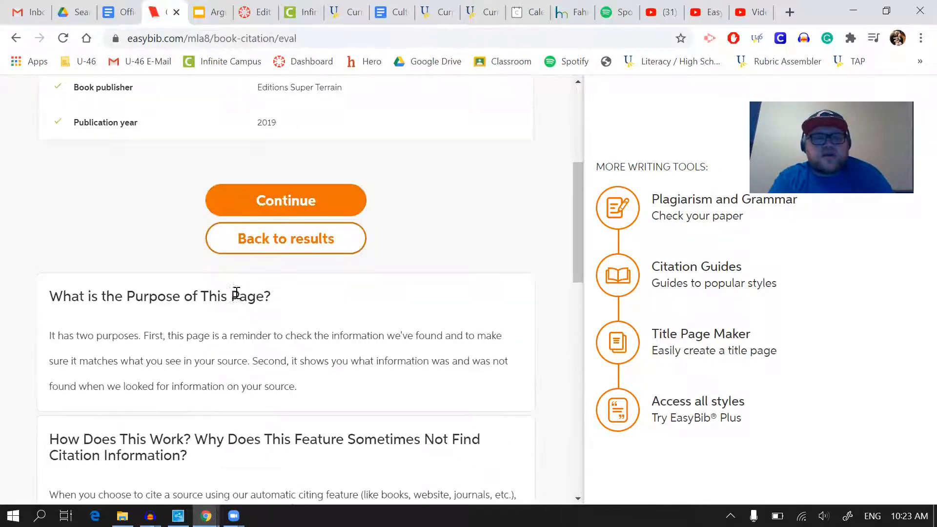
left_click(295, 200)
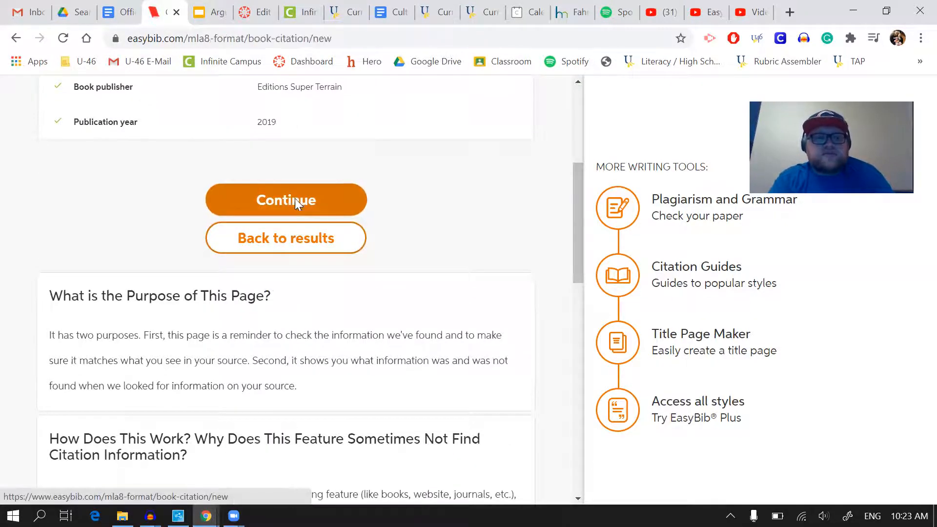
Examine the in-print book details form, checking what is cited, the contributors, the source title and the publication info
scroll(294, 198, "down", 3)
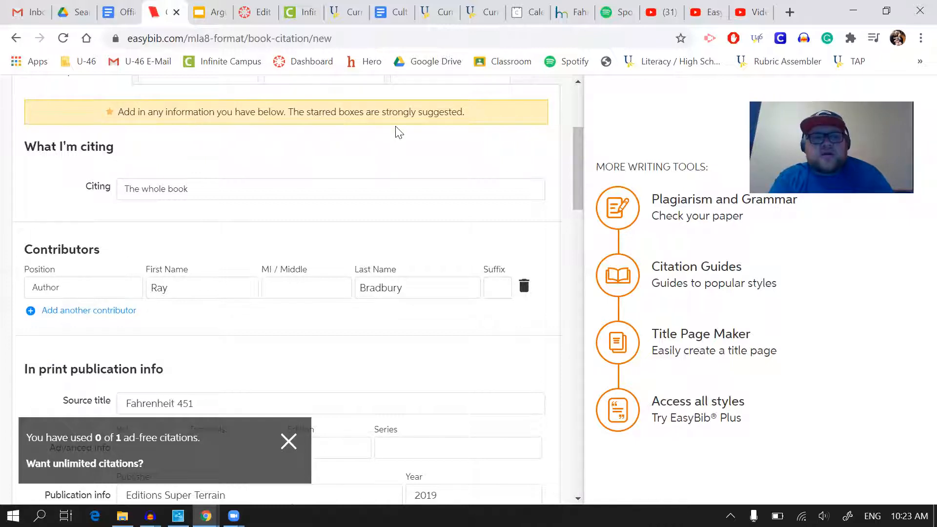
scroll(398, 131, "down", 1)
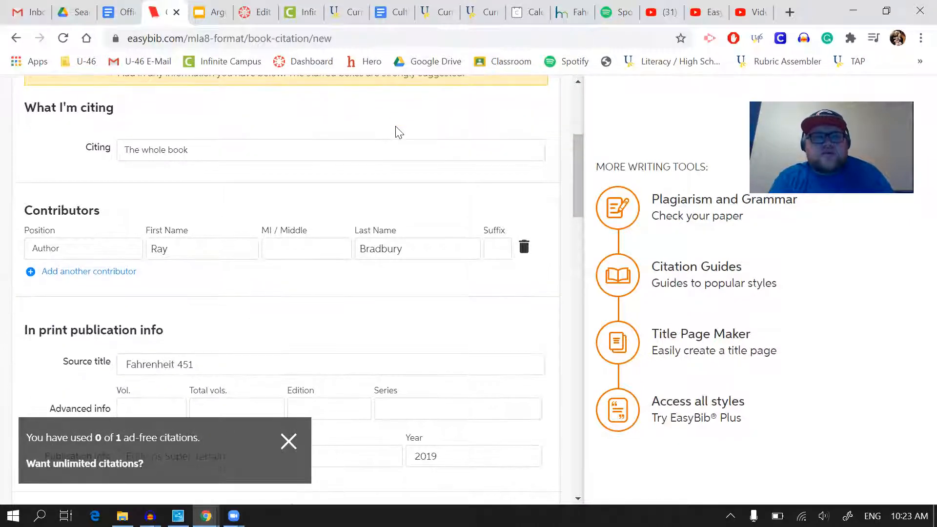
scroll(397, 126, "up", 1)
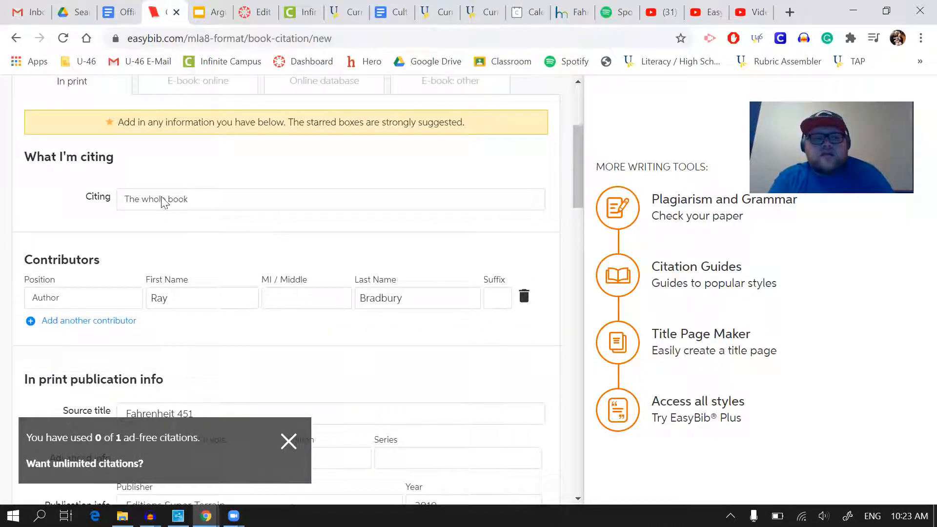
scroll(182, 284, "down", 5)
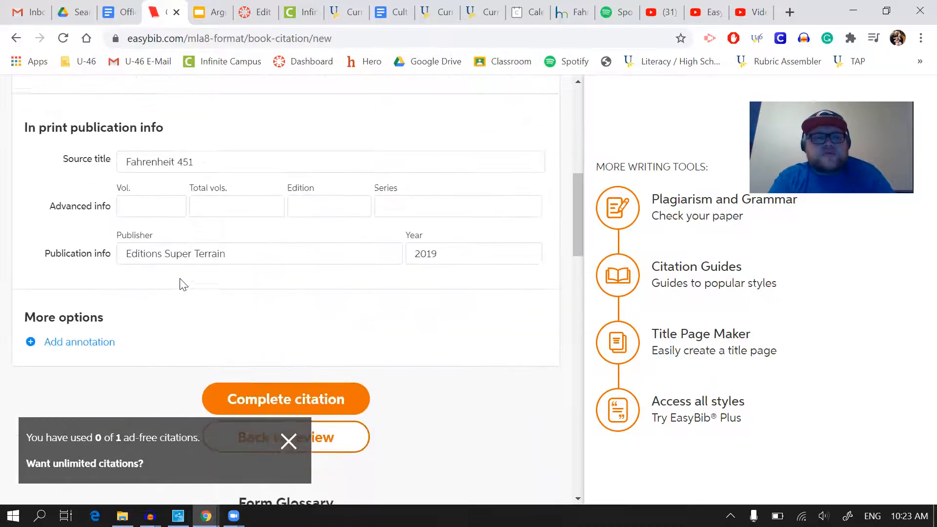
scroll(182, 285, "down", 1)
scroll(182, 285, "up", 5)
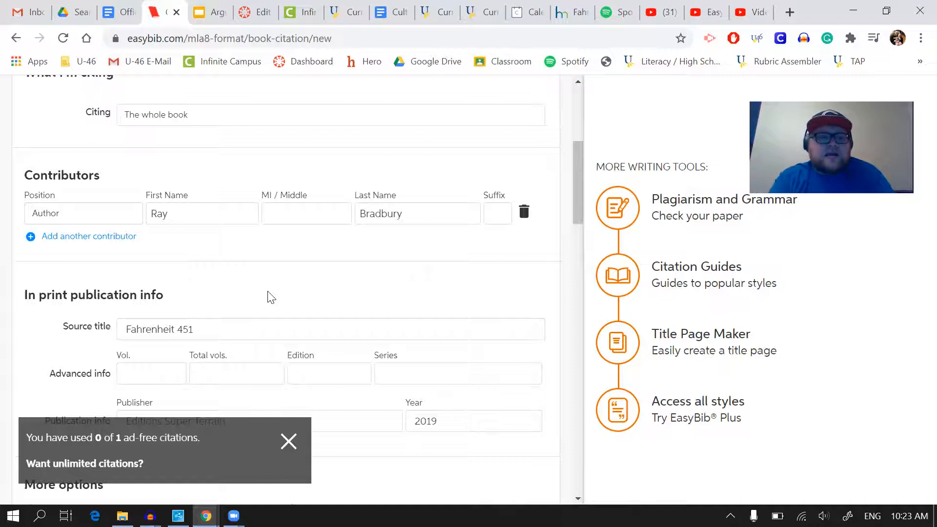
scroll(271, 297, "down", 3)
scroll(271, 298, "down", 2)
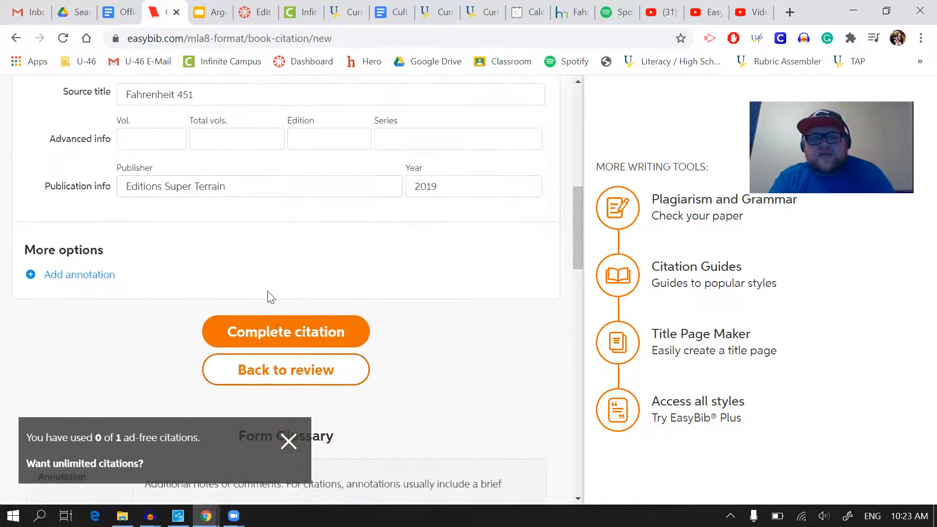
scroll(271, 297, "up", 7)
scroll(267, 296, "down", 4)
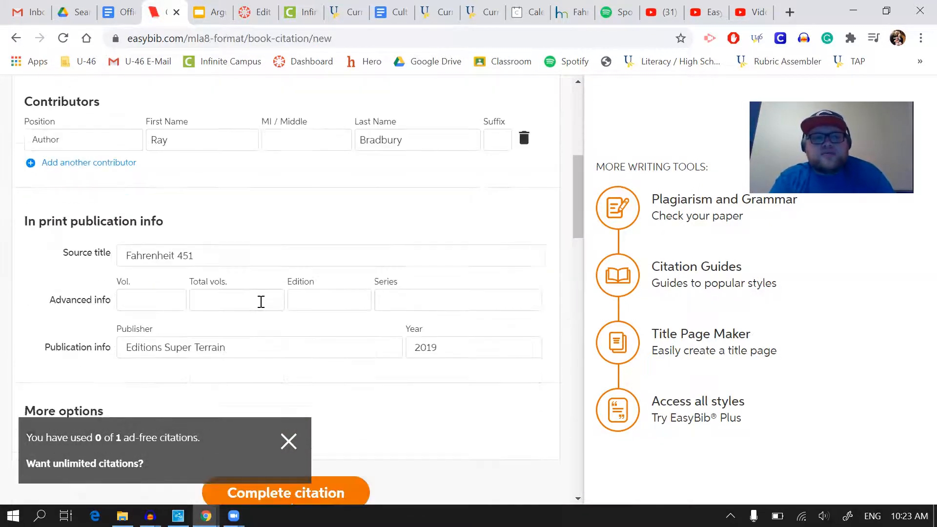
left_click(287, 141)
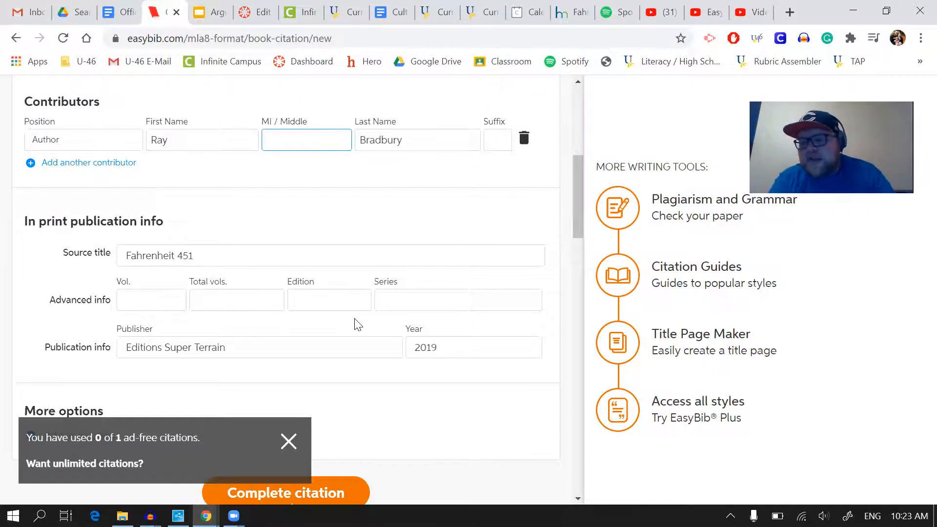
Complete the Fahrenheit 451 citation with the book details as filled in
scroll(358, 325, "down", 5)
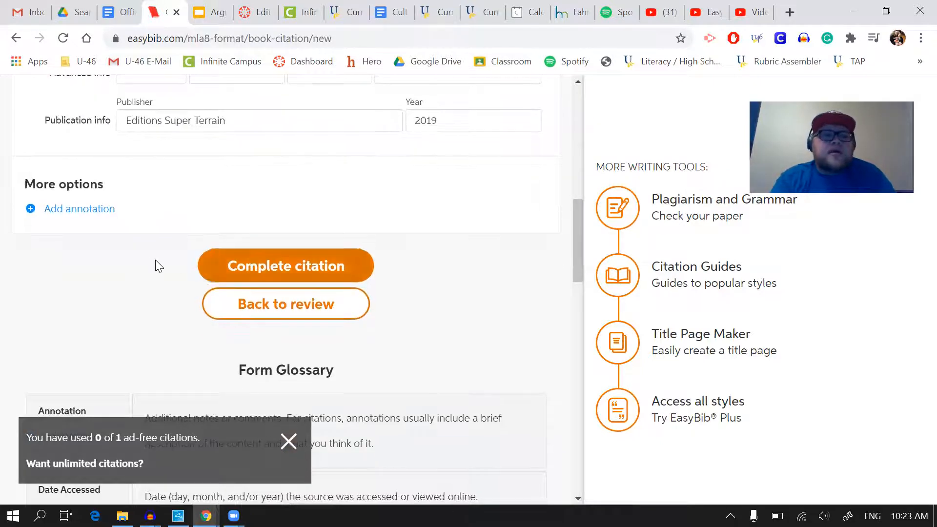
scroll(151, 264, "up", 2)
scroll(151, 264, "up", 5)
scroll(149, 263, "down", 8)
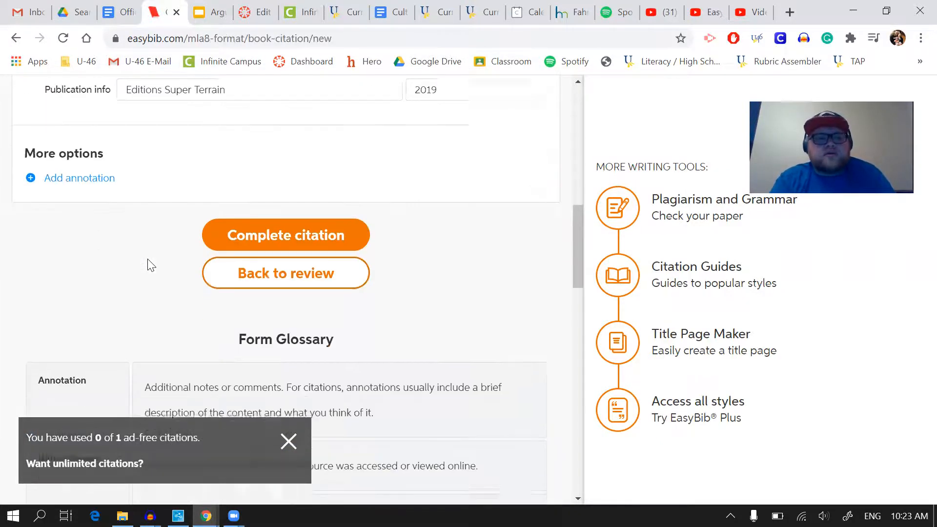
left_click(300, 215)
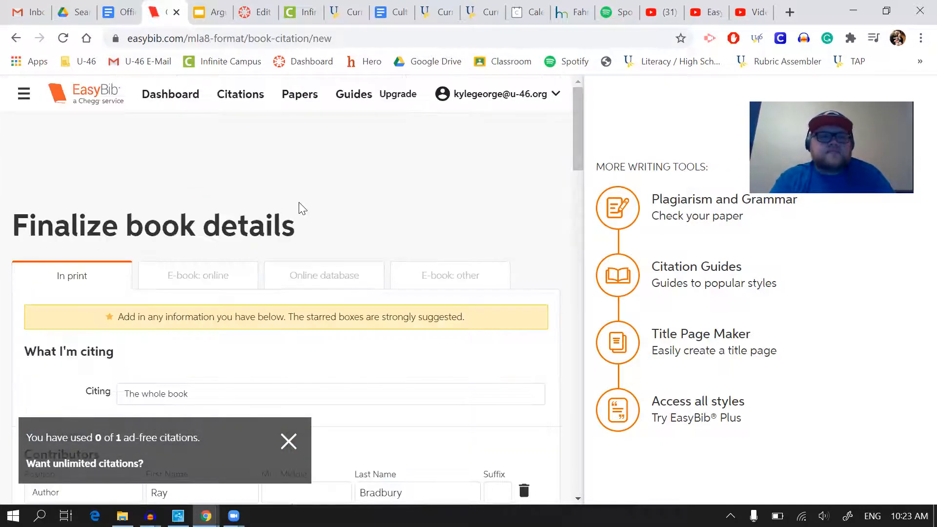
scroll(303, 209, "down", 4)
scroll(302, 209, "up", 4)
scroll(303, 209, "down", 7)
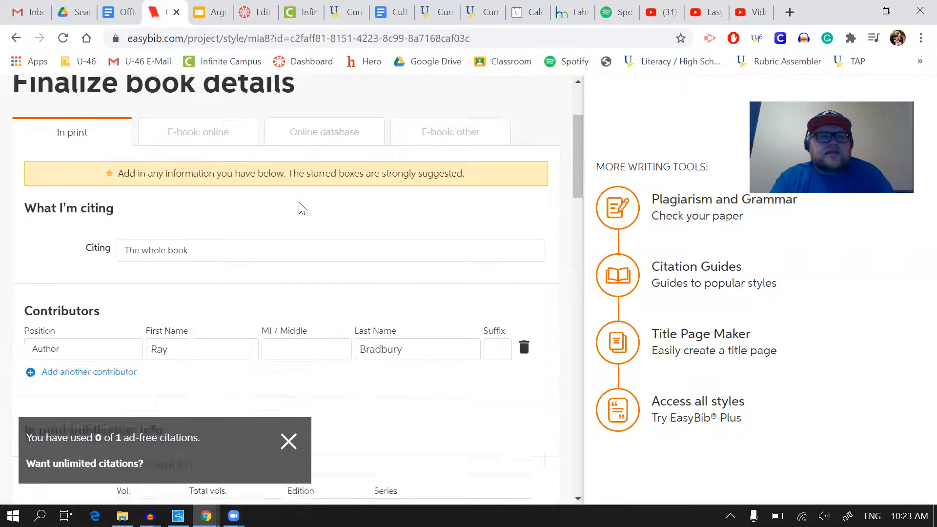
Examine the finished Fahrenheit 451 citation in the MLA8 Works Cited list and the options around it
scroll(302, 209, "down", 4)
scroll(302, 208, "up", 4)
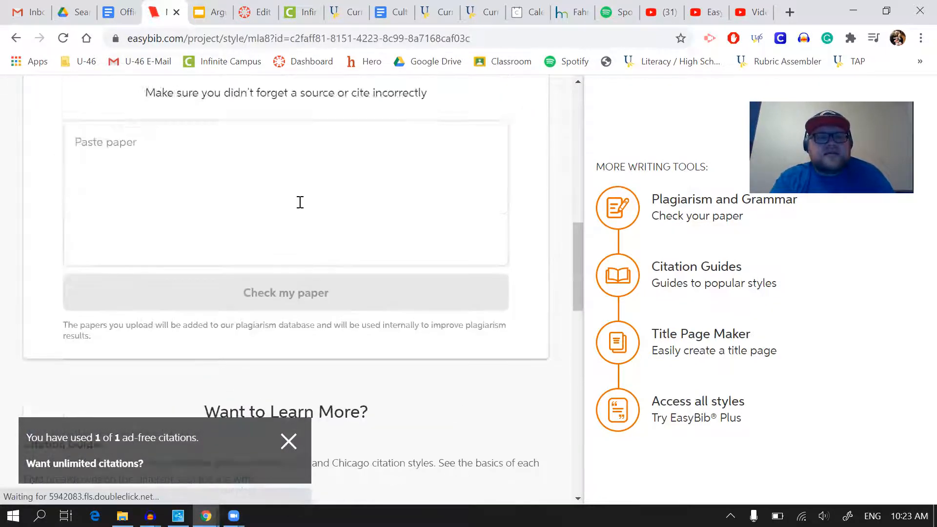
scroll(299, 209, "down", 1)
scroll(300, 209, "up", 2)
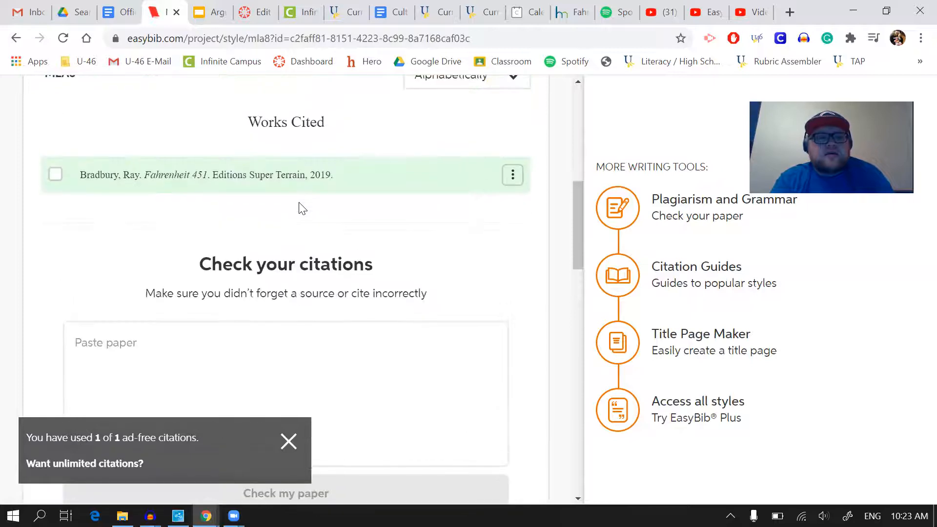
scroll(299, 208, "up", 1)
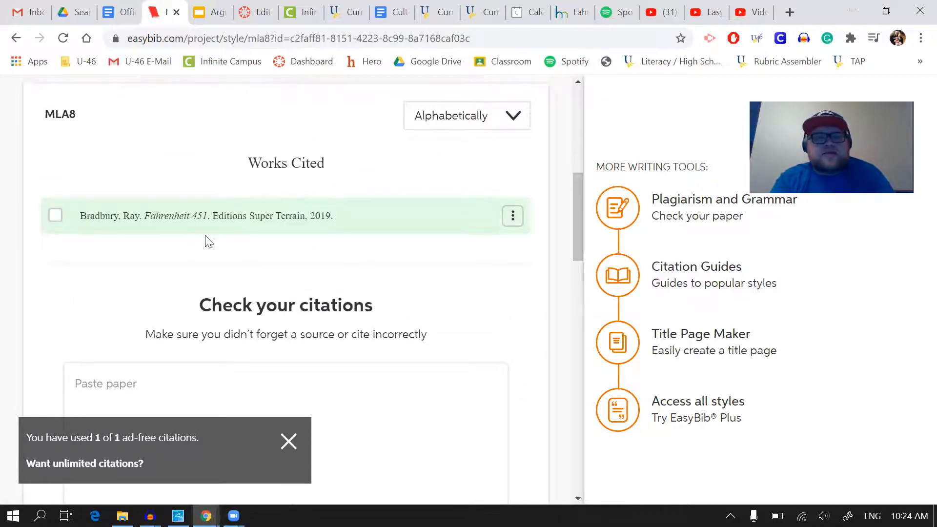
scroll(209, 241, "up", 1)
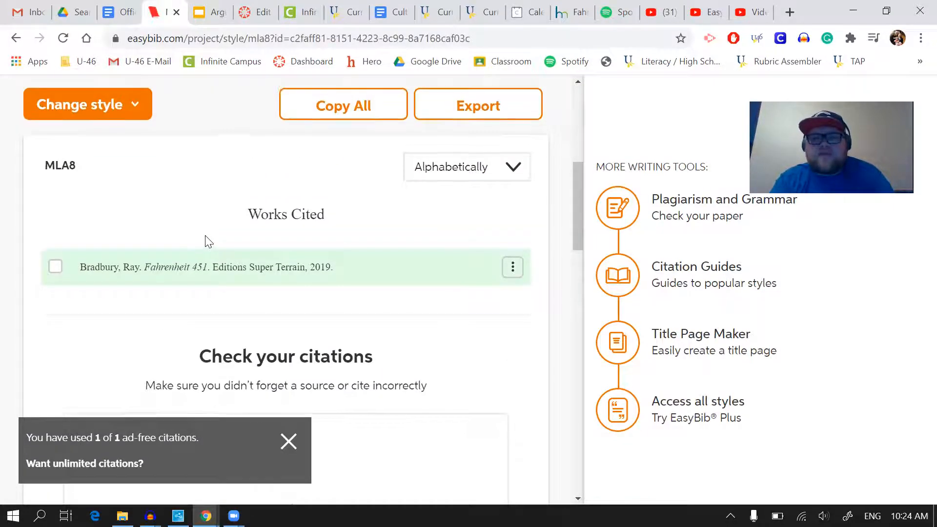
scroll(209, 241, "down", 3)
scroll(208, 241, "up", 3)
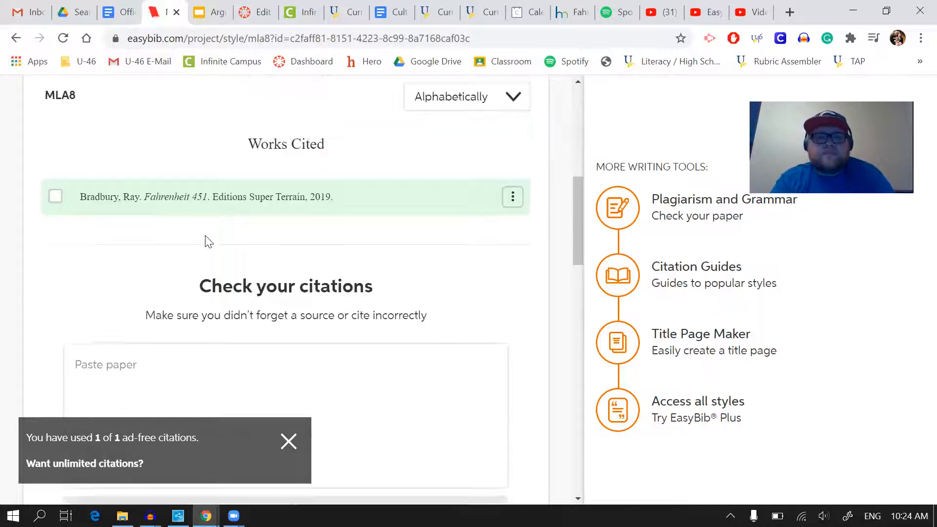
scroll(214, 237, "up", 1)
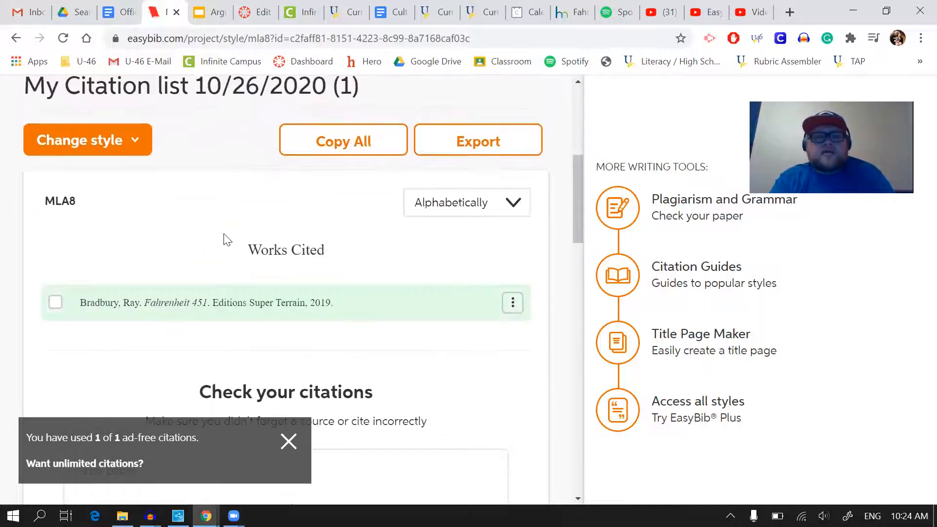
scroll(238, 197, "up", 2)
scroll(238, 197, "down", 3)
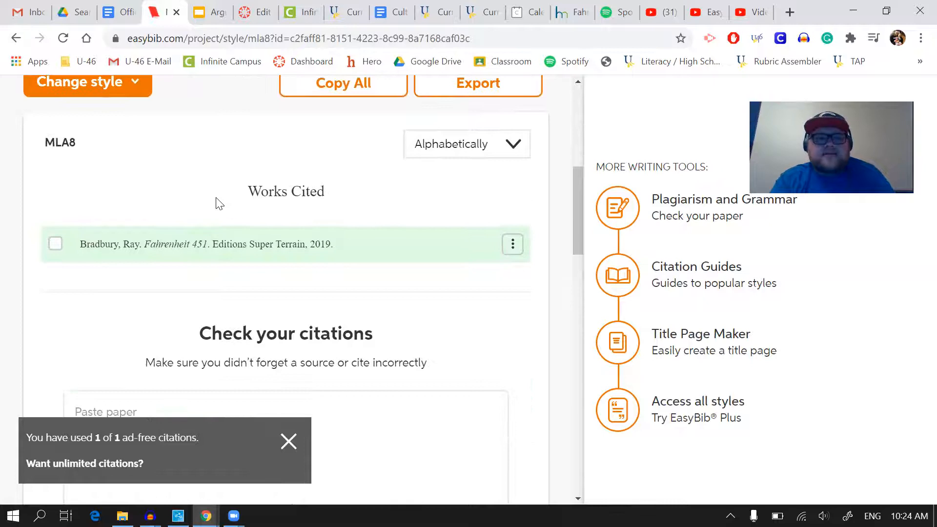
scroll(219, 204, "up", 7)
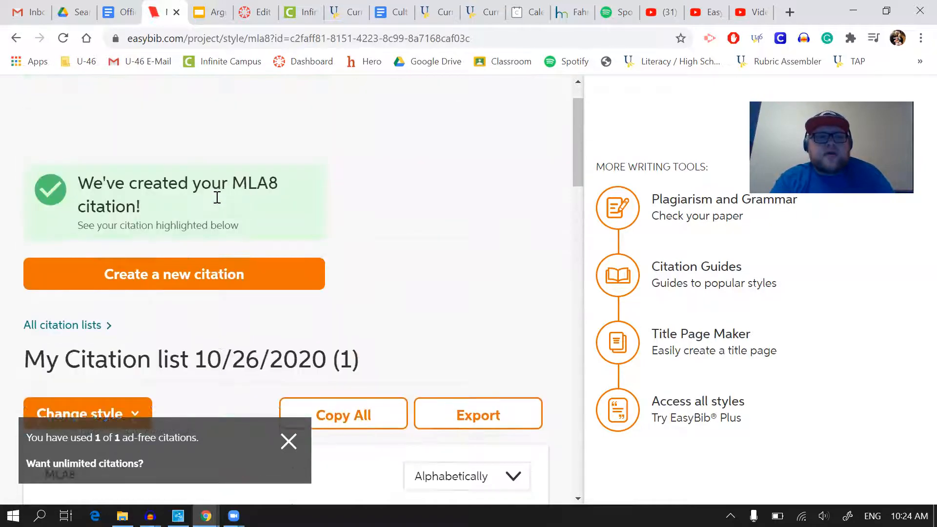
Start a new citation with a book as the source and search for "The Fall of the House of Usher"
left_click(194, 282)
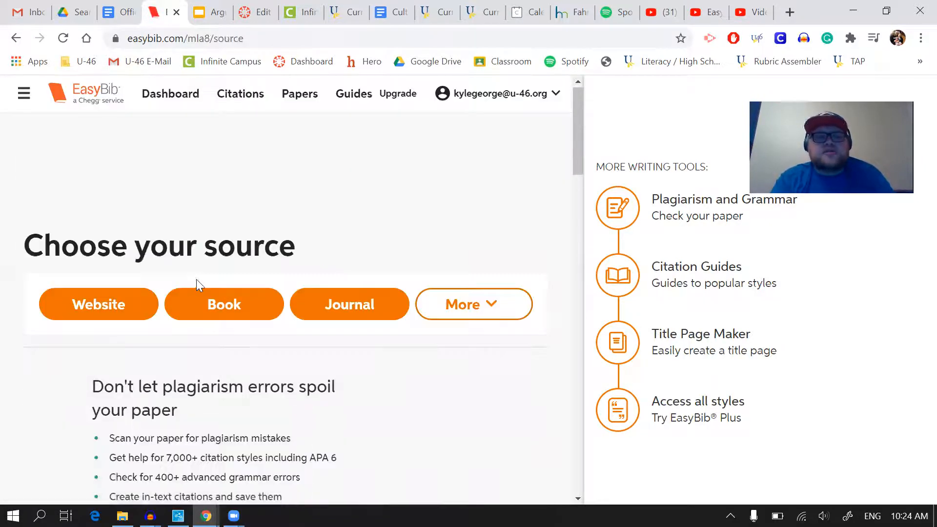
scroll(243, 317, "down", 3)
left_click(223, 170)
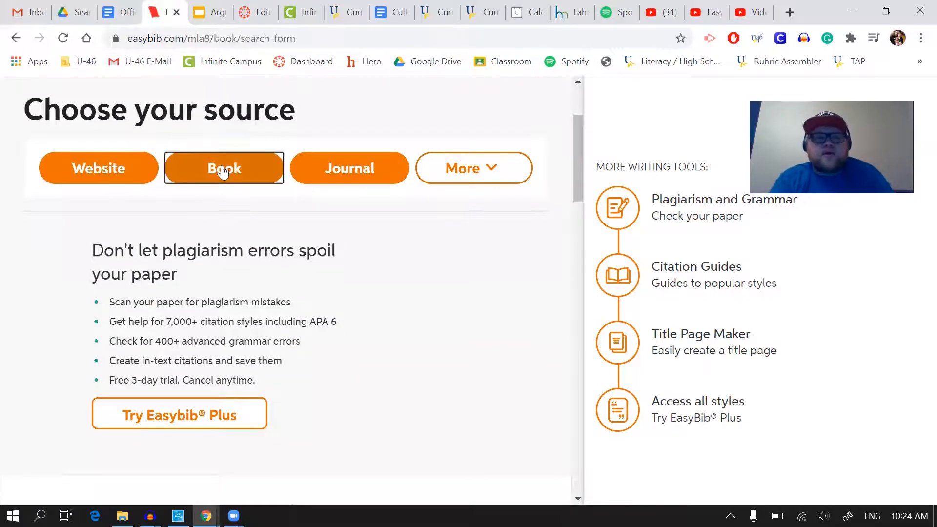
left_click(260, 297)
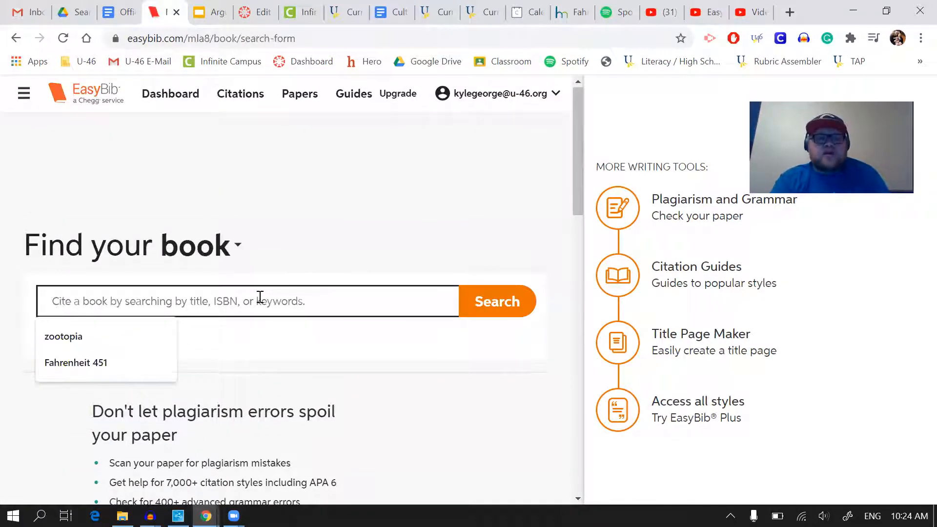
type("The Fall of the House of Usher")
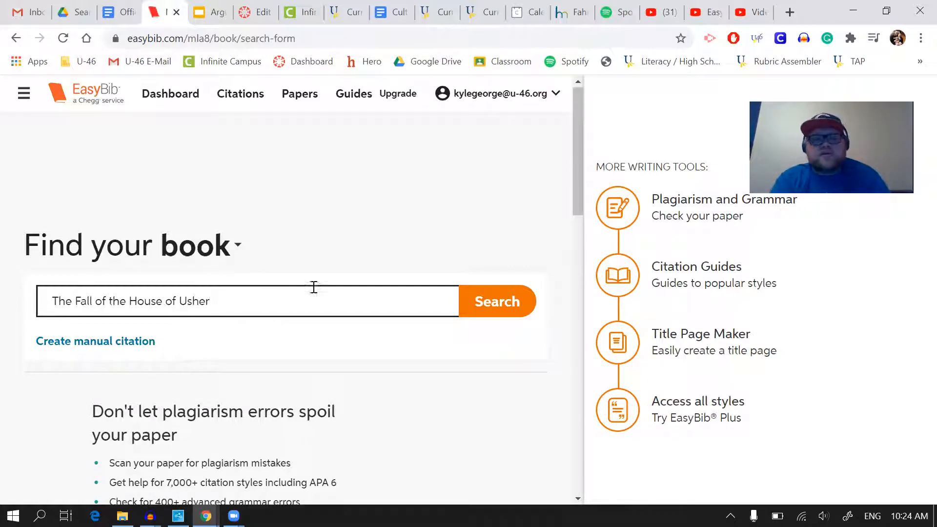
left_click(491, 317)
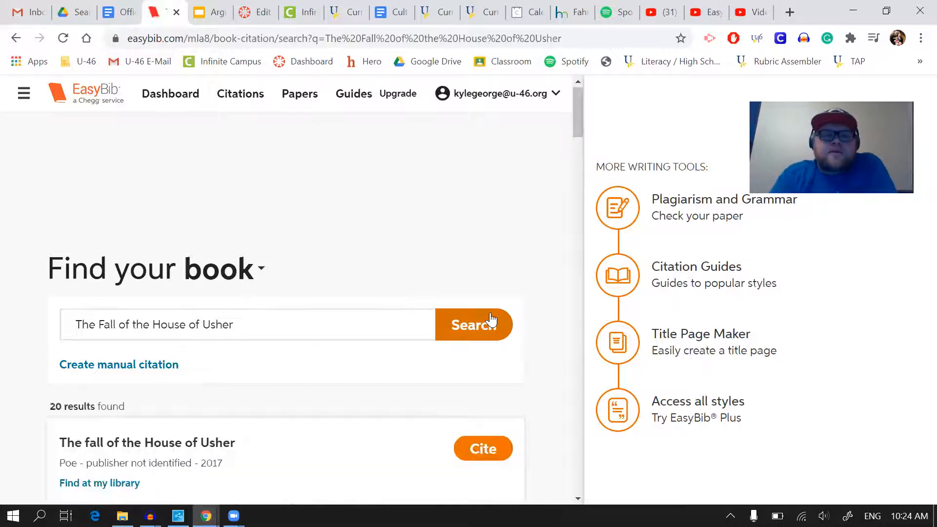
scroll(517, 314, "down", 5)
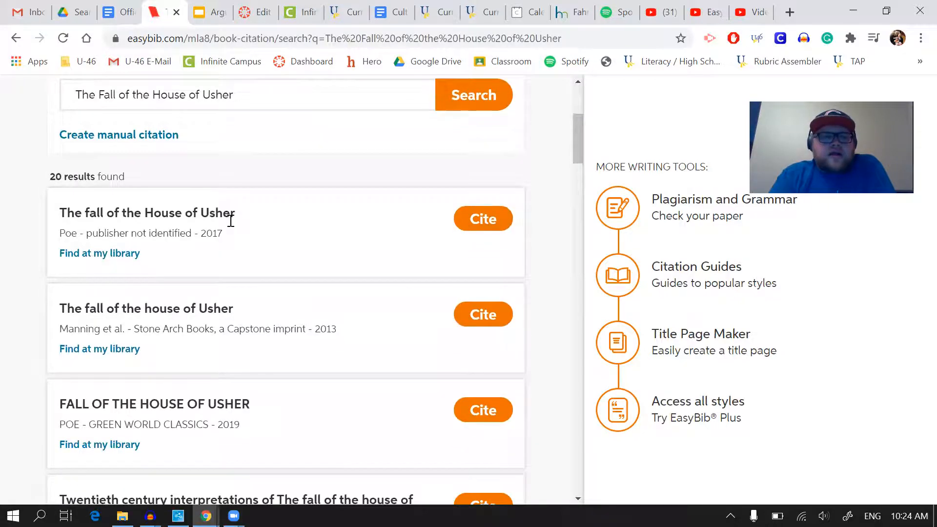
Look through the book results for "The Fall of the House of Usher", comparing their authors, publishers and years
scroll(215, 287, "down", 2)
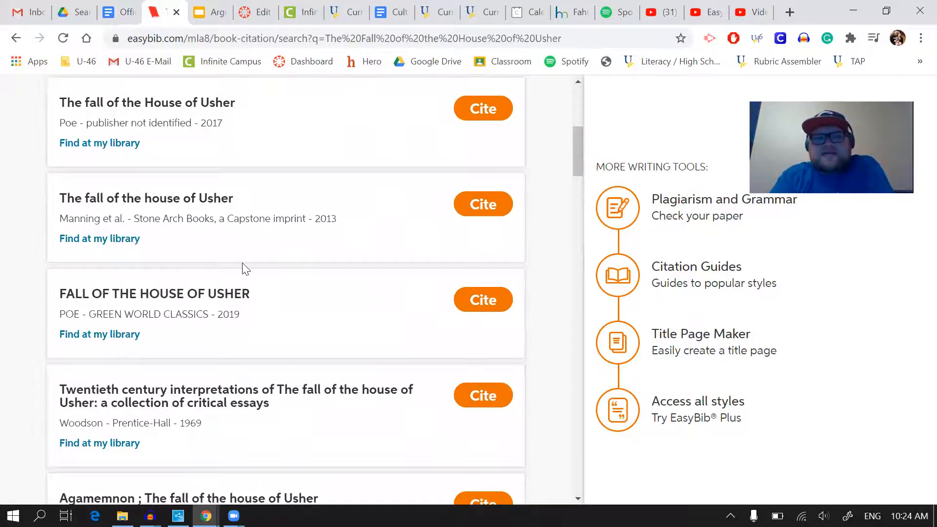
scroll(242, 266, "down", 2)
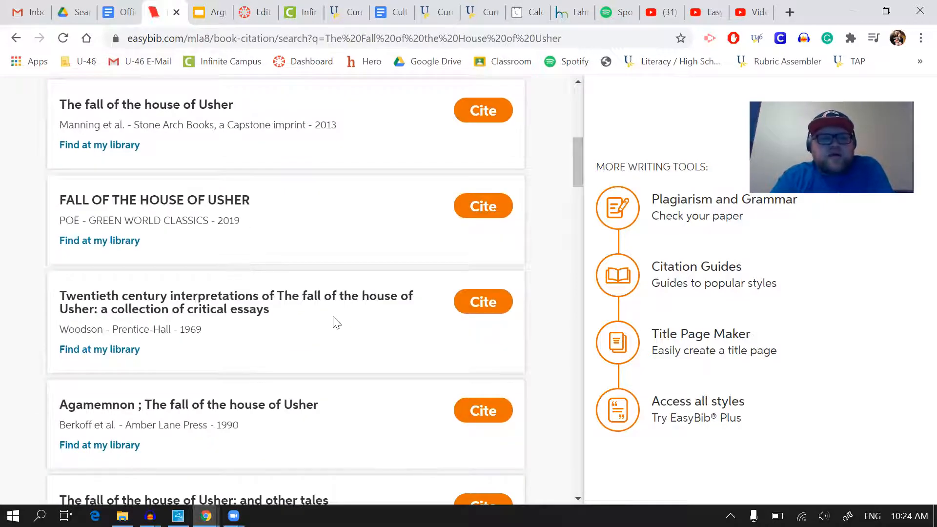
scroll(336, 323, "down", 1)
scroll(337, 323, "down", 1)
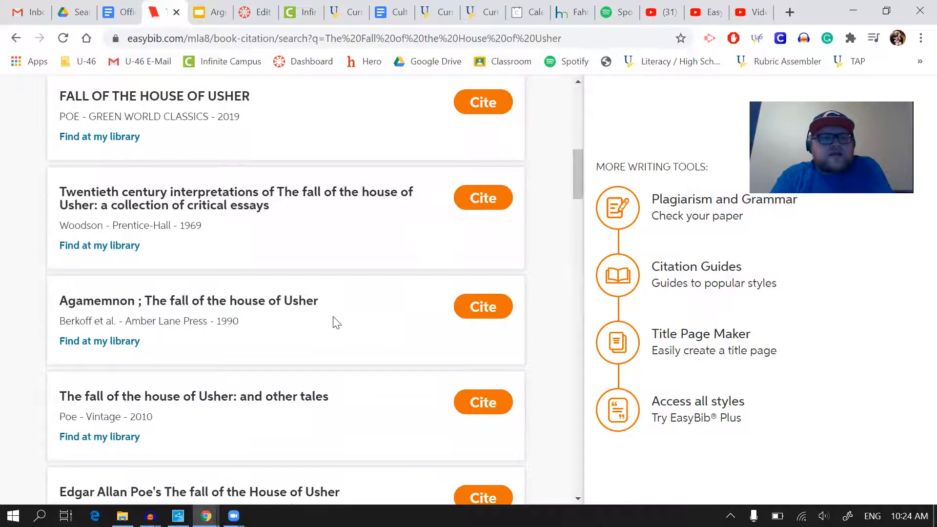
scroll(336, 323, "up", 1)
scroll(336, 322, "up", 4)
scroll(336, 322, "down", 5)
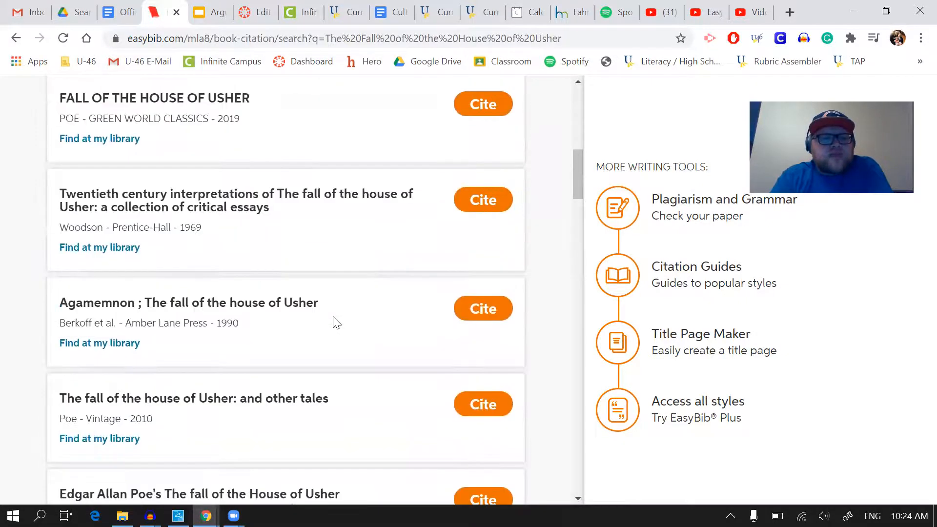
scroll(337, 323, "up", 7)
scroll(344, 305, "up", 1)
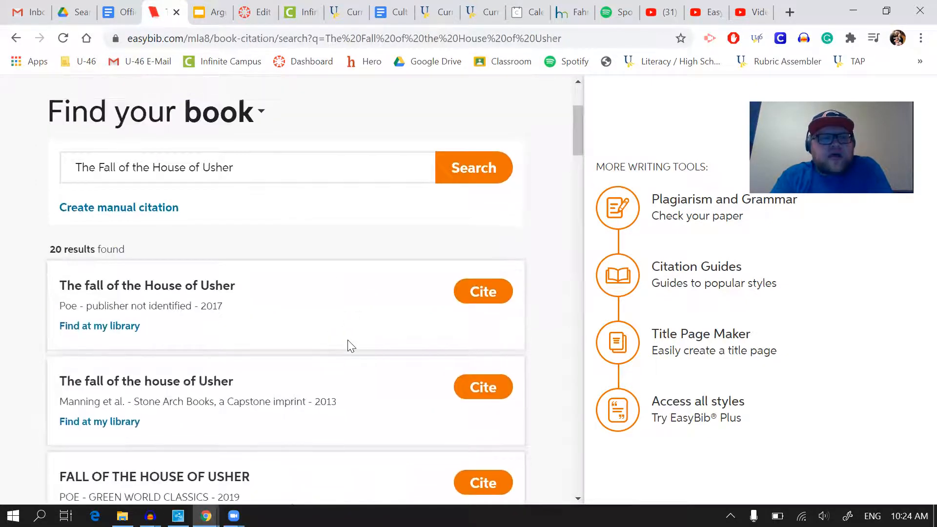
Cite the 2017 Poe edition of The Fall of the House of Usher and complete the citation with the book details as filled in
scroll(351, 346, "down", 1)
left_click(483, 270)
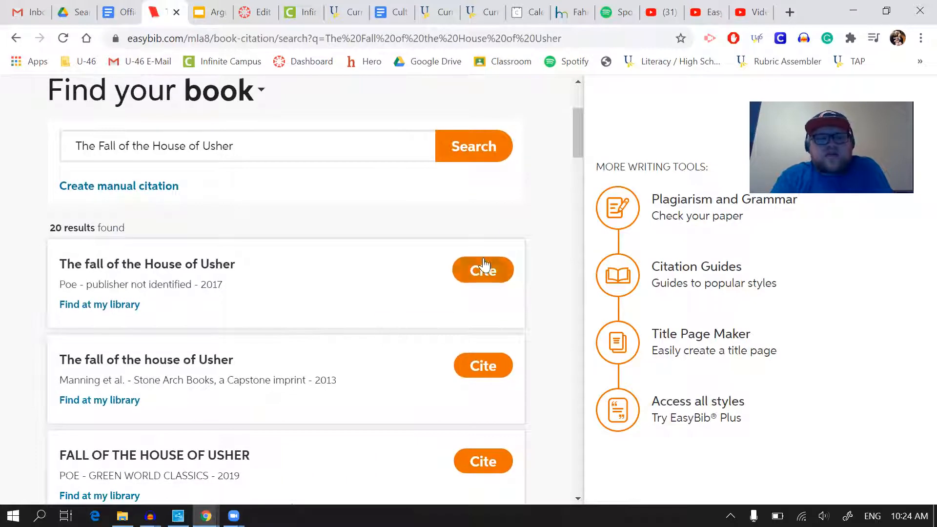
scroll(355, 408, "down", 5)
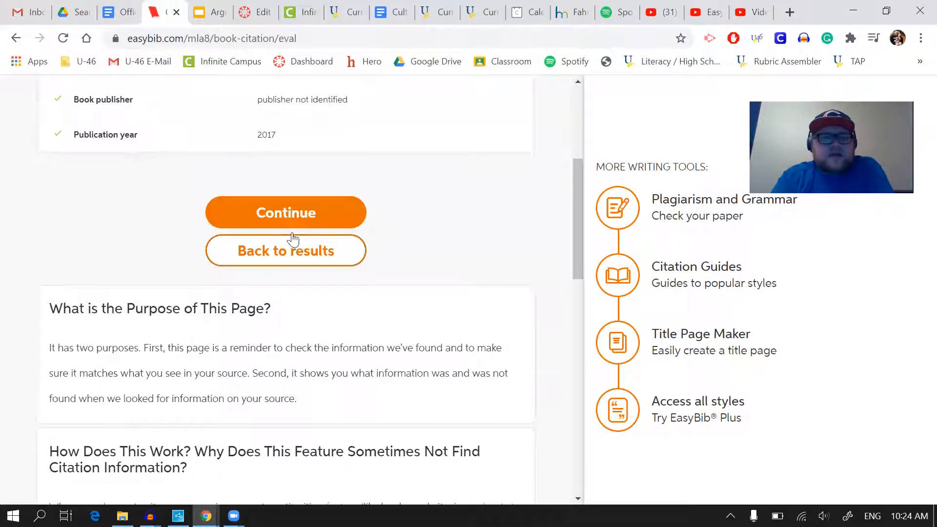
left_click(291, 210)
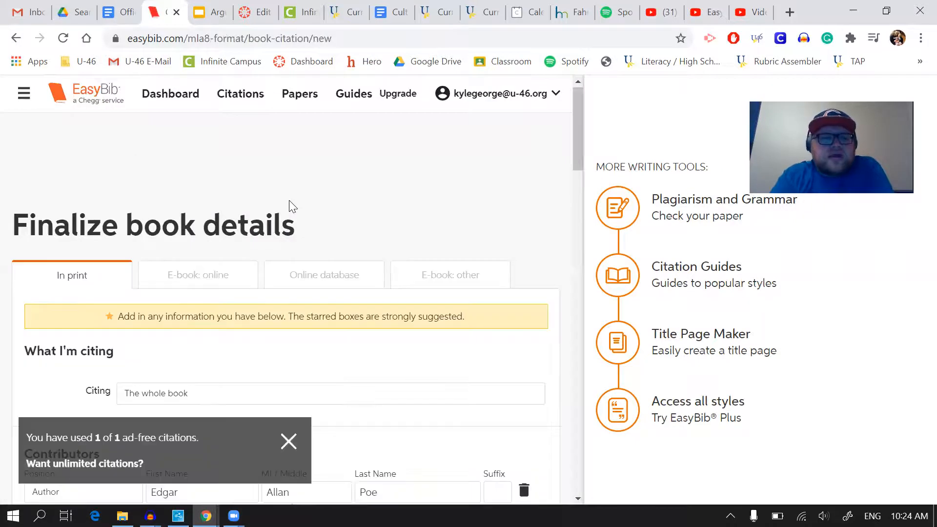
scroll(289, 201, "down", 9)
left_click(279, 189)
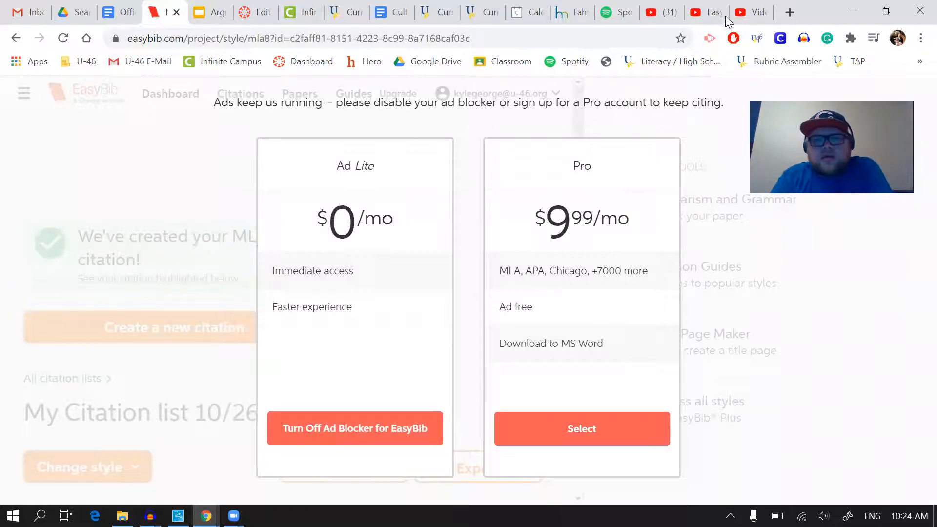
Pause AdBlock on the EasyBib site, dismiss the plagiarism check prompt and reload the citation list
left_click(733, 39)
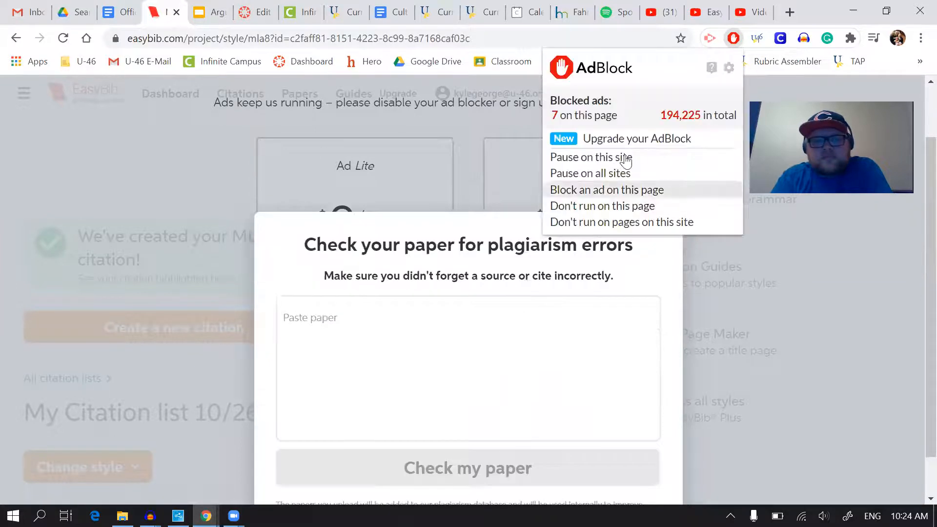
left_click(626, 160)
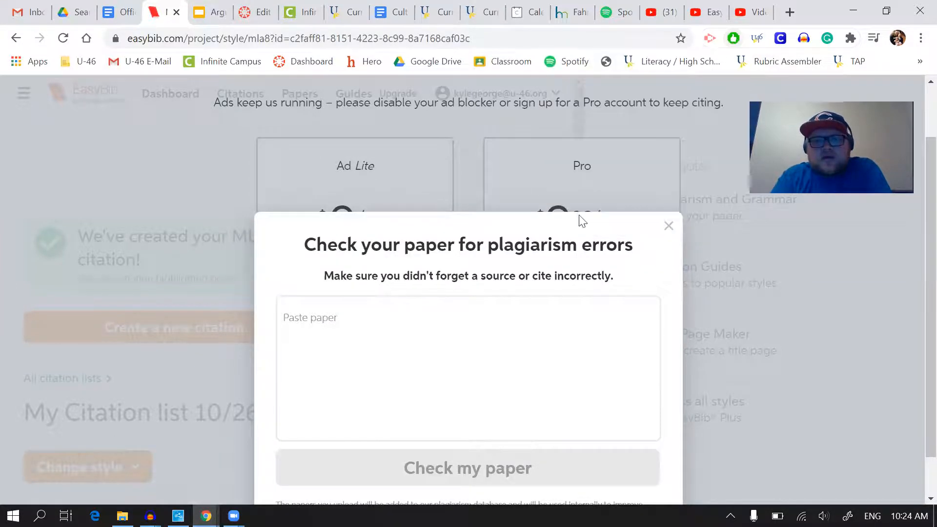
left_click(668, 226)
left_click(367, 425)
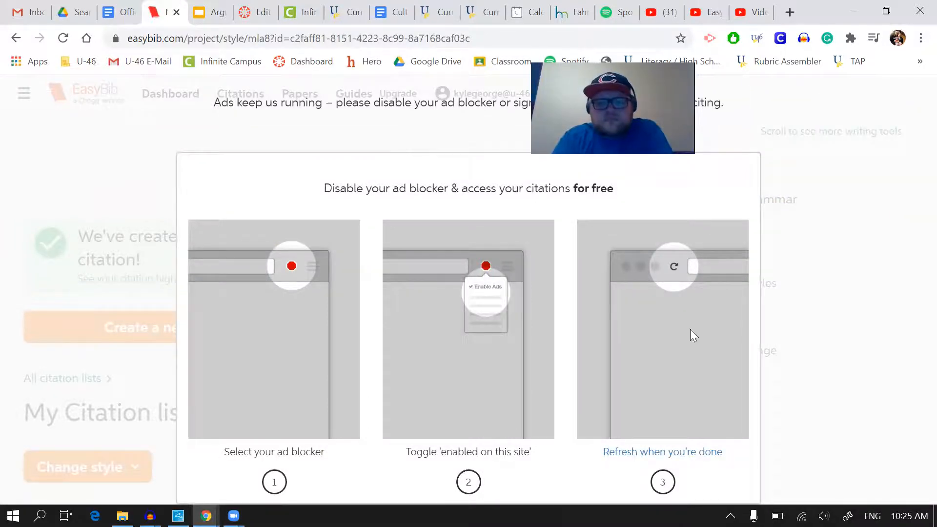
left_click(64, 38)
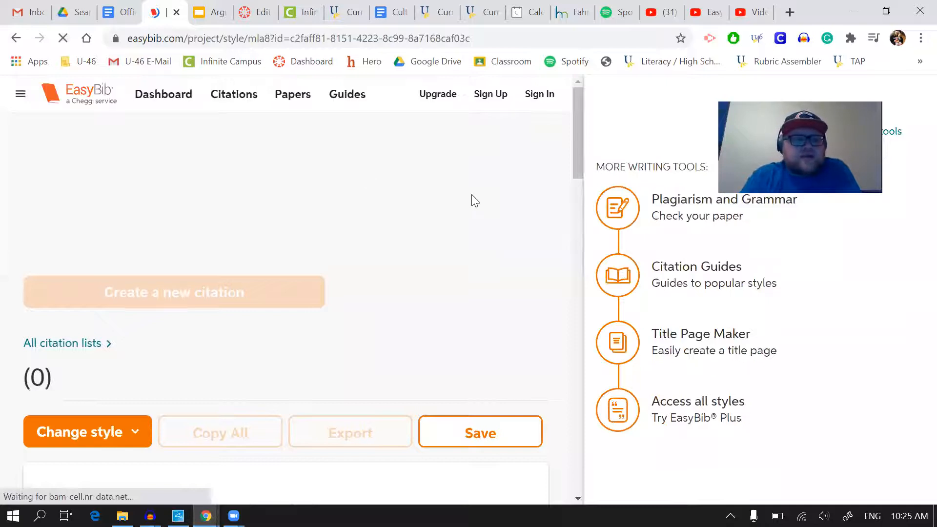
Examine the reloaded MLA8 Works Cited list, checking the Fahrenheit 451 and The Fall of the House of Usher citations and their copy options
scroll(472, 200, "down", 8)
scroll(472, 200, "up", 4)
scroll(472, 200, "down", 12)
scroll(472, 200, "up", 10)
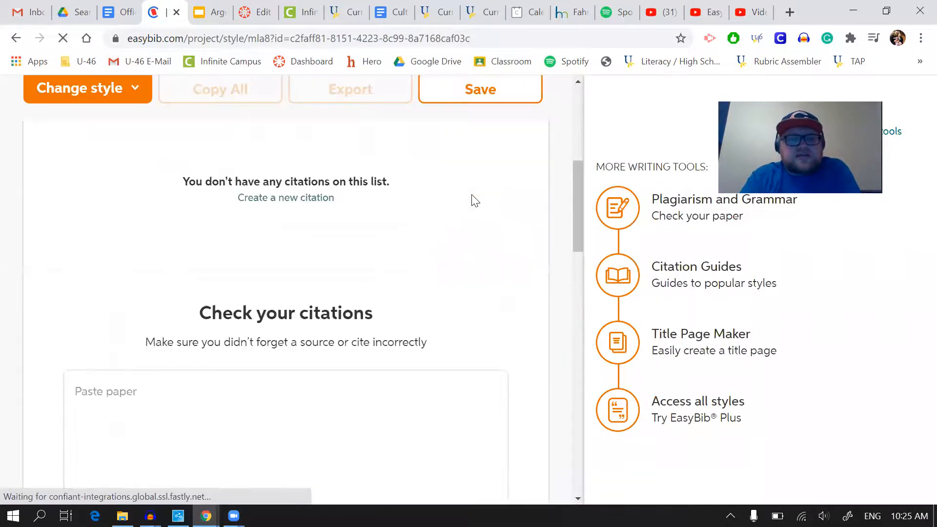
scroll(122, 245, "up", 4)
scroll(124, 244, "down", 6)
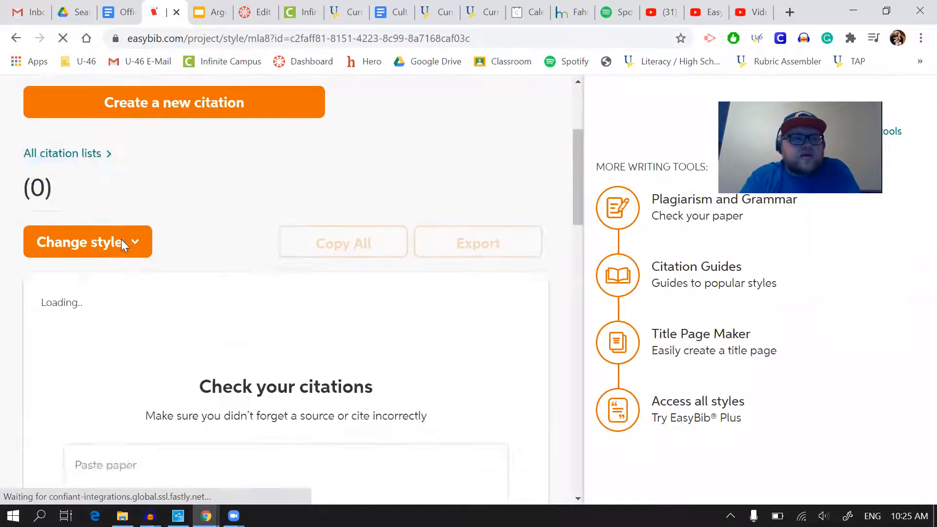
scroll(125, 243, "up", 3)
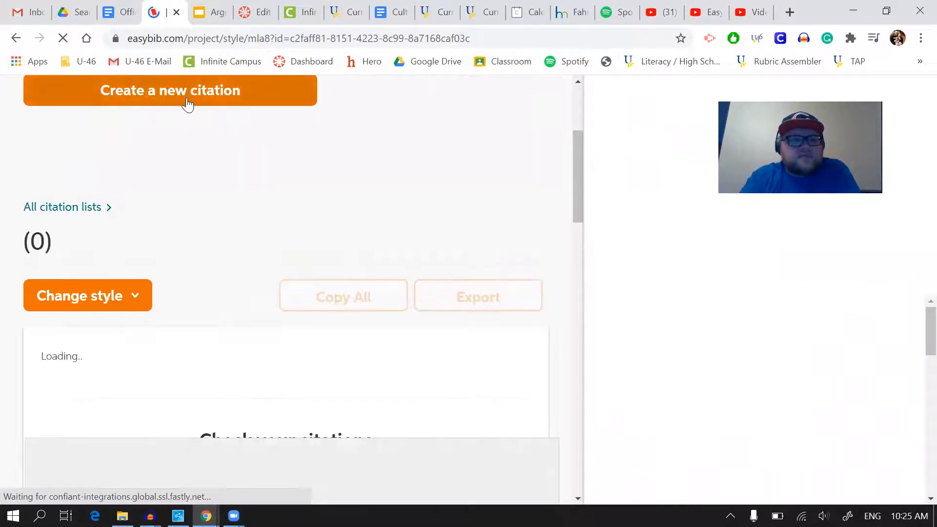
scroll(209, 225, "down", 3)
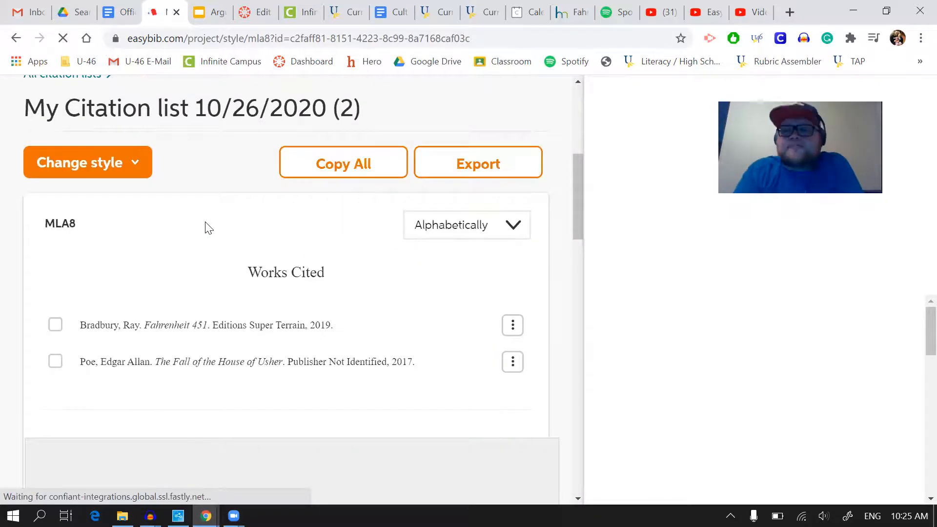
mouse_move(219, 358)
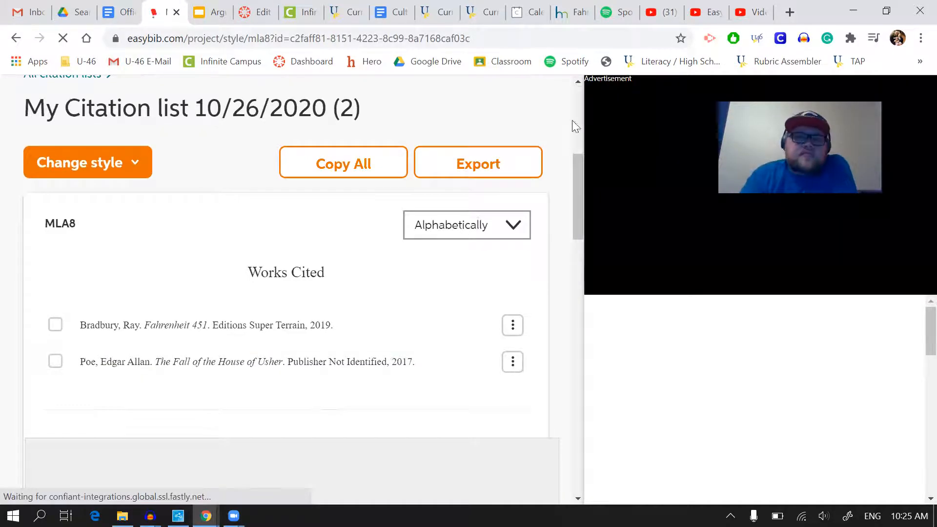
mouse_move(424, 336)
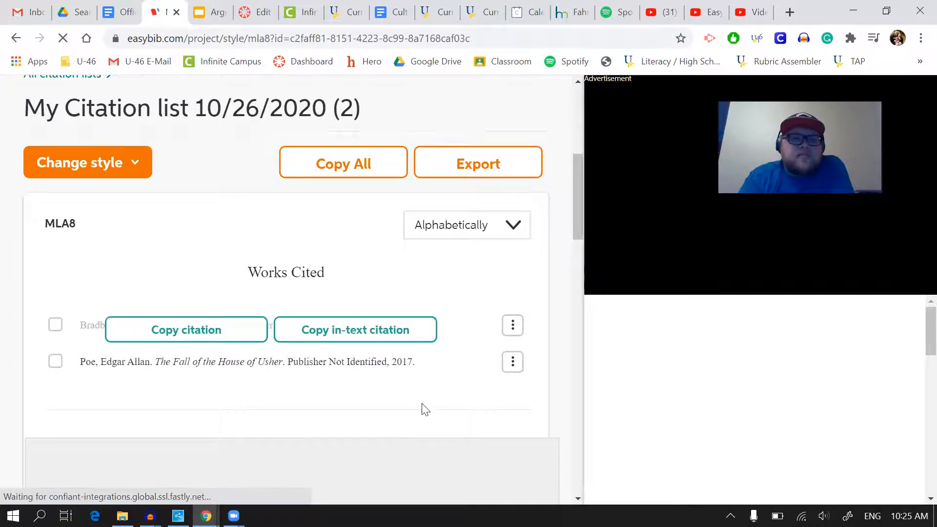
scroll(423, 409, "down", 2)
scroll(425, 409, "down", 1)
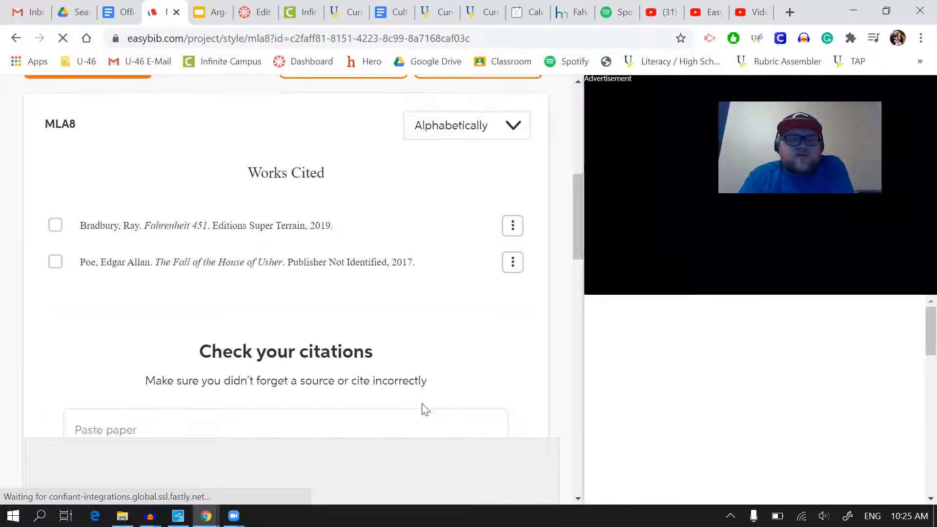
scroll(353, 227, "up", 2)
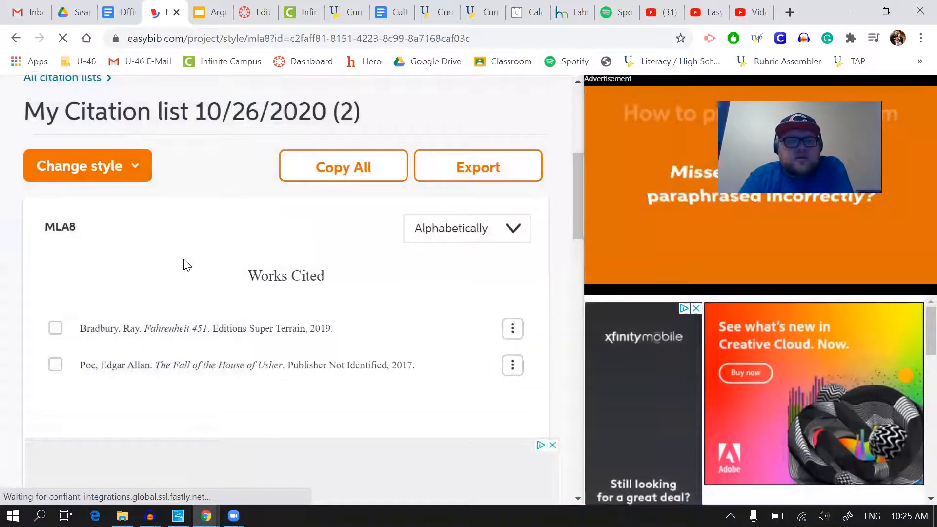
Copy all citations from the MLA8 Works Cited list
left_click(200, 337)
left_click(213, 369)
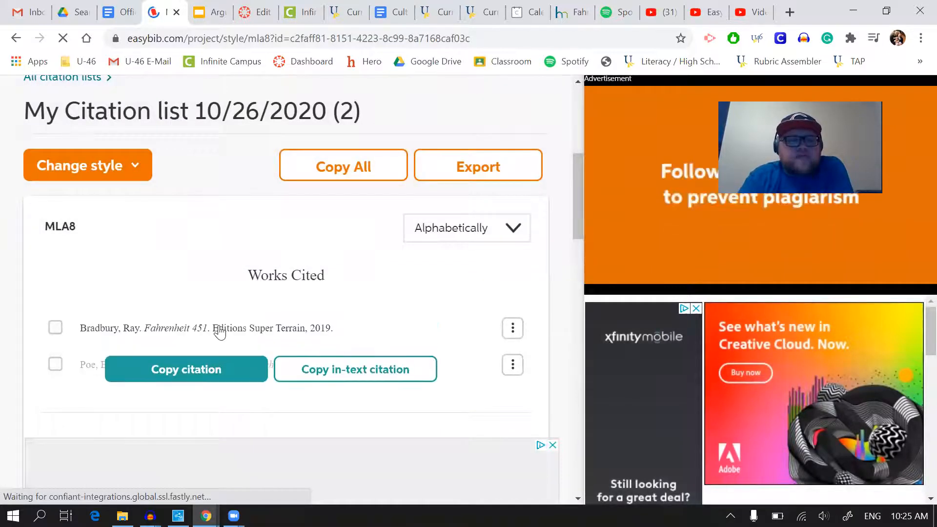
left_click(201, 340)
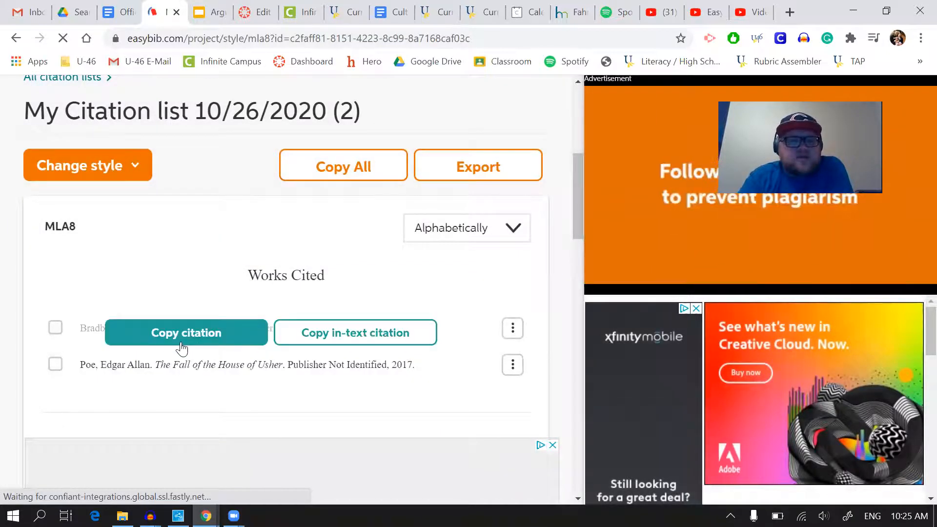
left_click(324, 332)
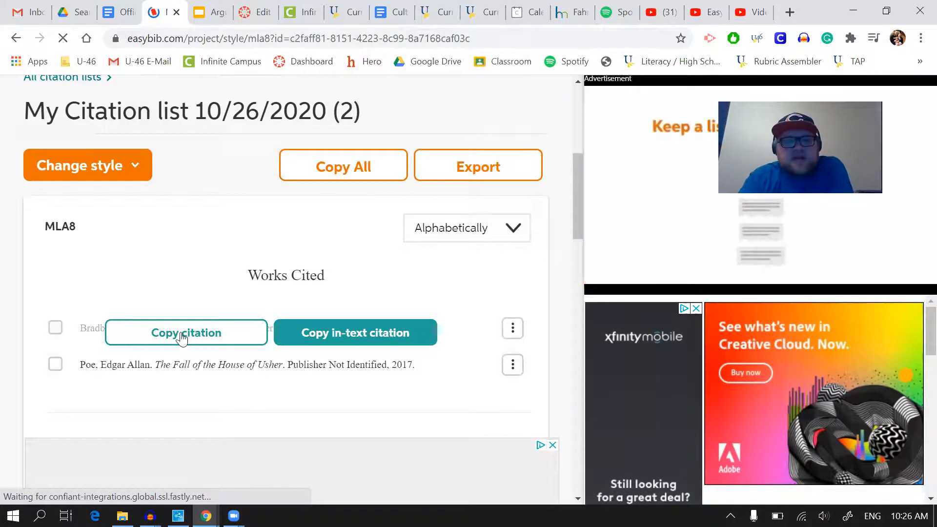
left_click(359, 163)
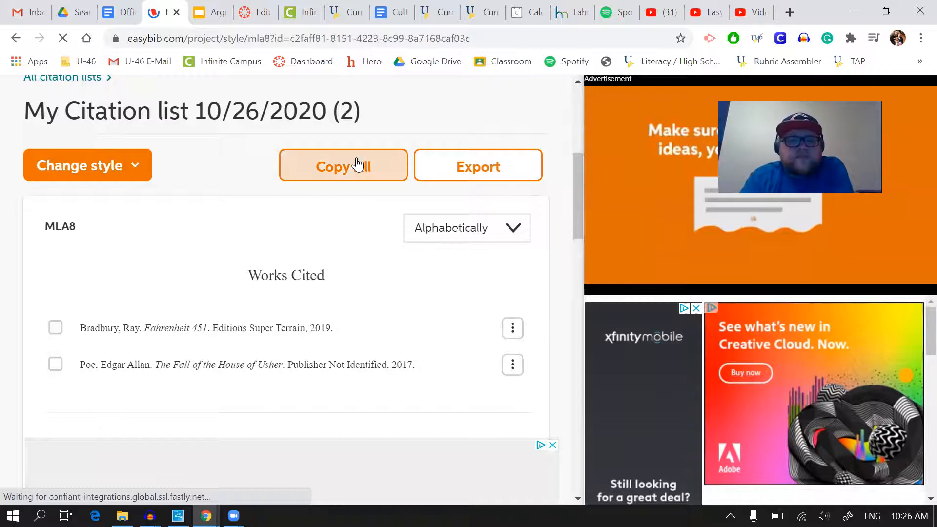
left_click(320, 172)
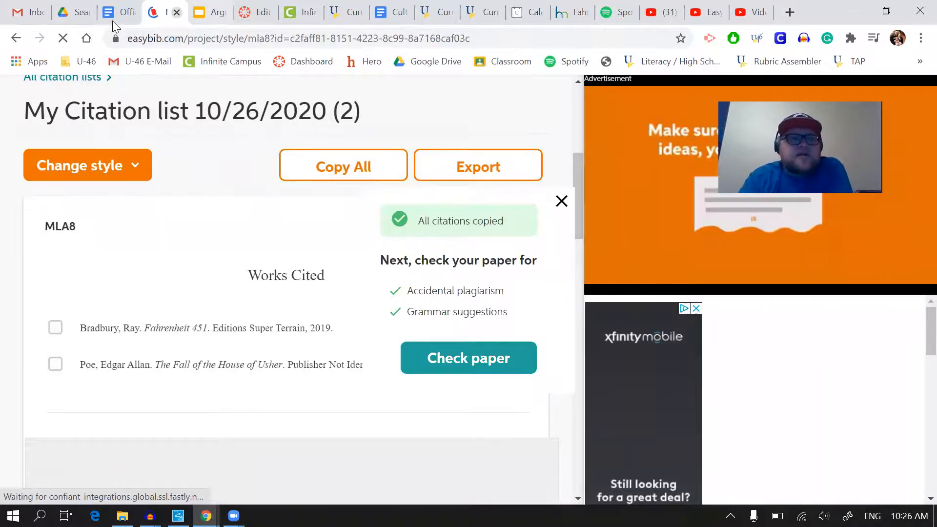
Switch to the argumentative essay in Google Docs and paste the Bradbury and Poe citations below the Works Cited heading
left_click(112, 21)
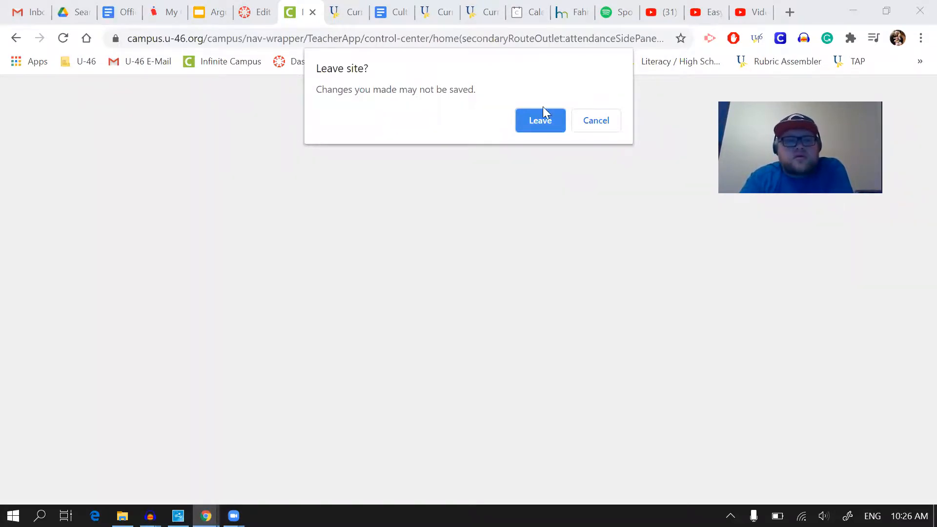
left_click(595, 121)
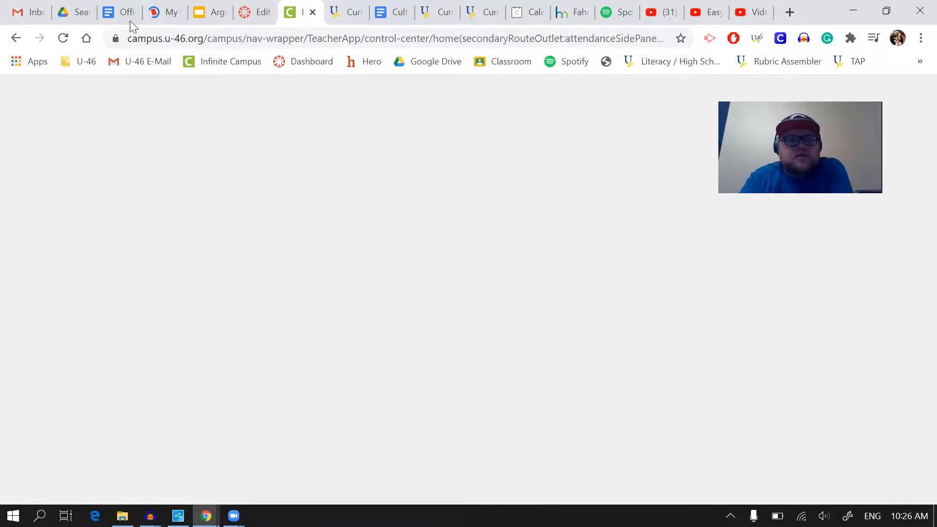
left_click(117, 14)
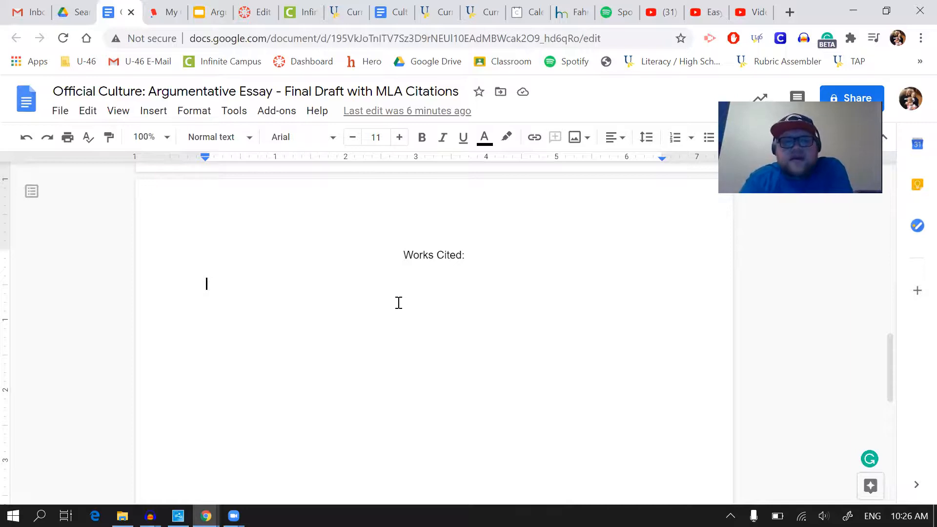
type("Bradbury, Ray. Fahrenheit 451. Editions Super Terrain, 2019. Poe, Edgar Allan. The Fall of the House of Usher. Publisher Not Identified, 2017.")
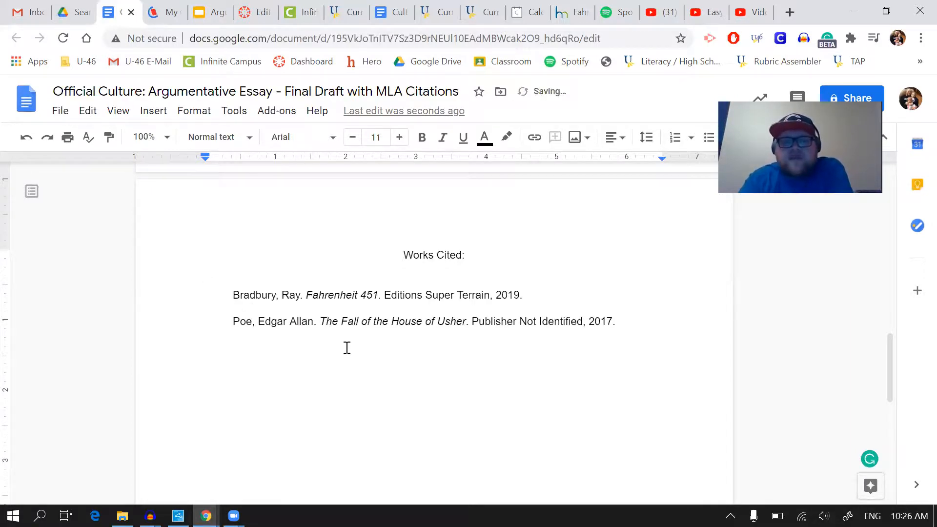